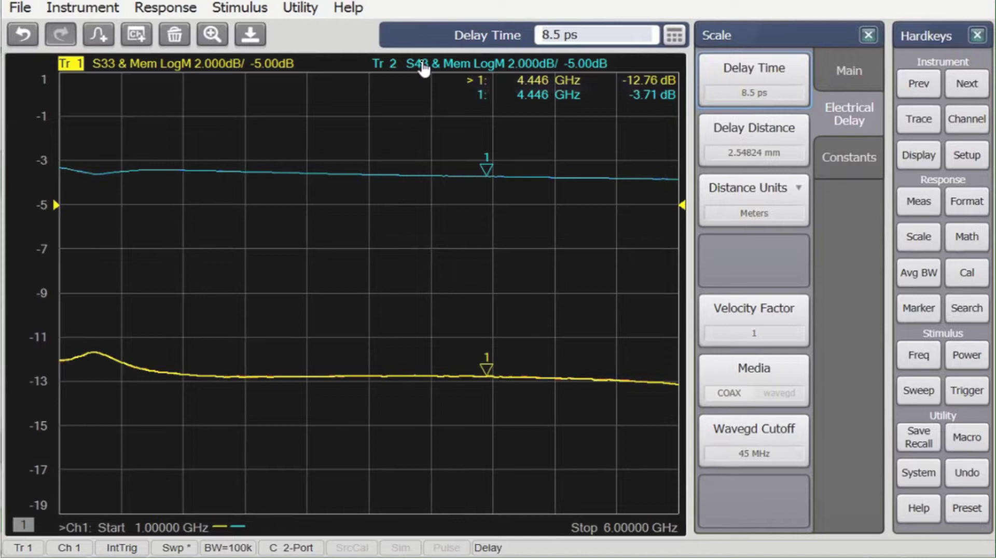
- Select the S33 trace (Trace 1) and store its current data in memory
left_click(422, 63)
left_click(181, 65)
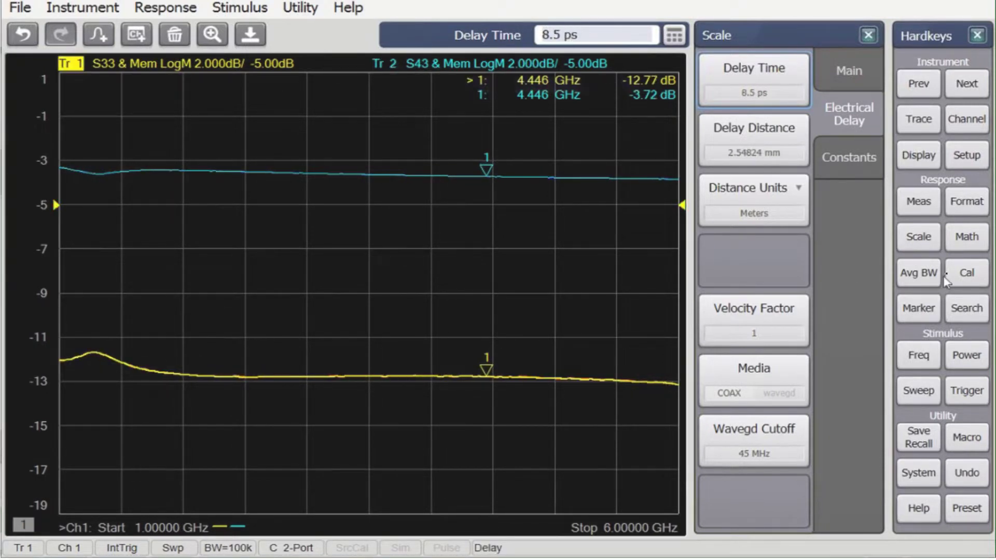
left_click(967, 240)
left_click(773, 79)
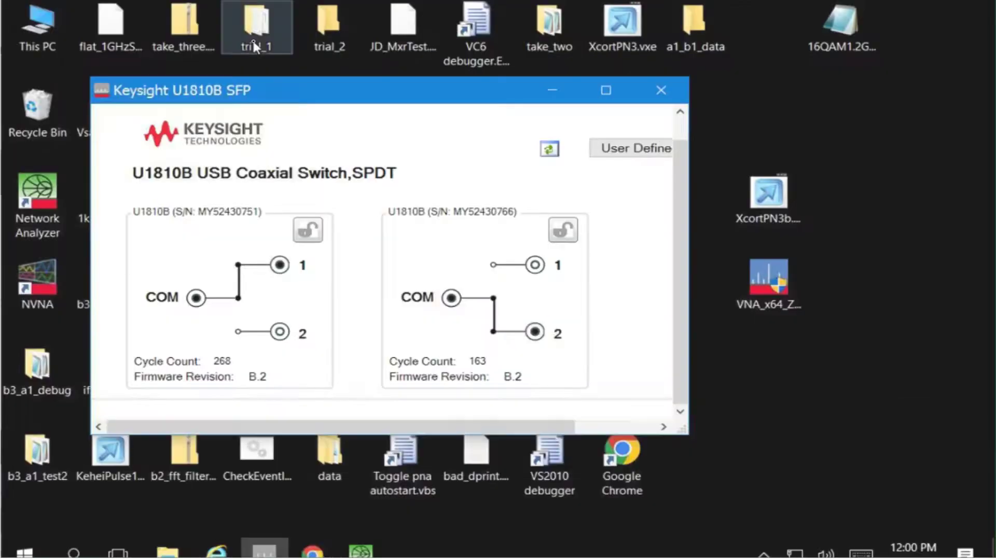
- In Keysight U1810B SFP, set the first coaxial switch to port 2 and the second to port 1, and return to the network analyzer
left_click(279, 332)
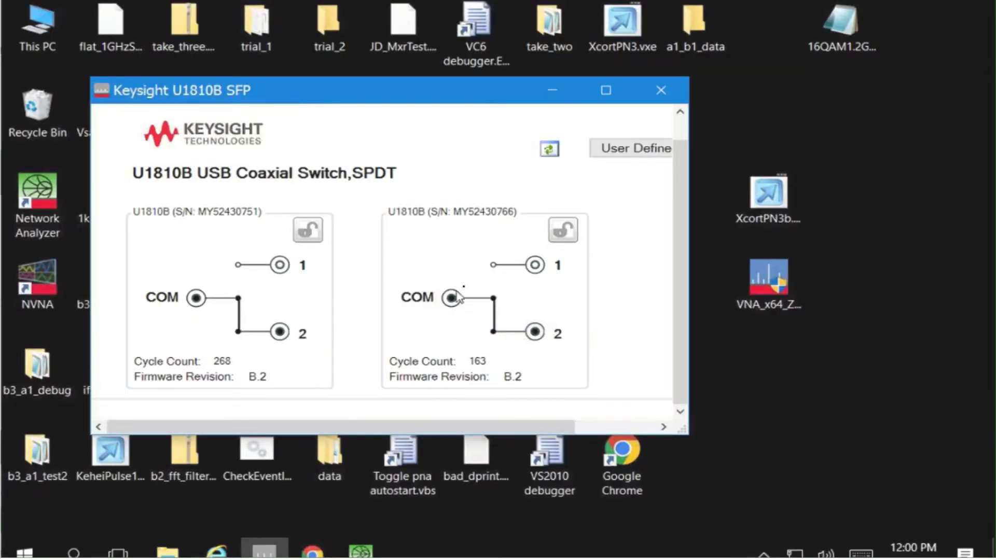
left_click(535, 266)
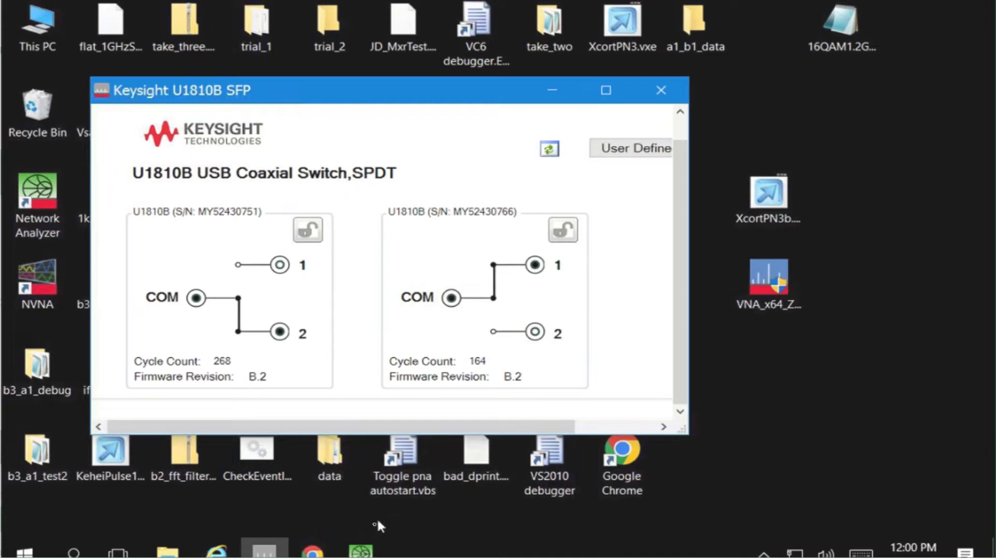
left_click(362, 552)
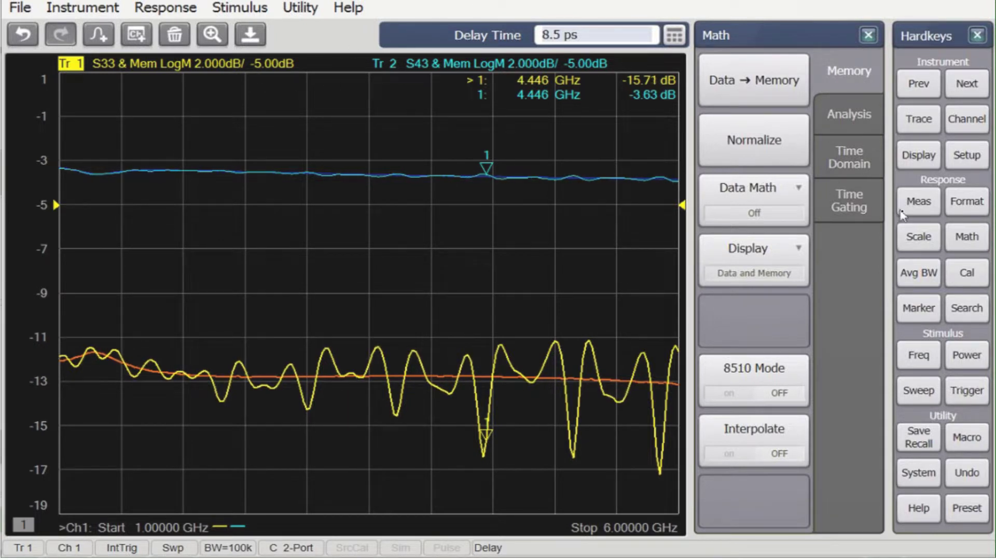
- Add a new S33 trace in Channel 1, Window 1
left_click(919, 117)
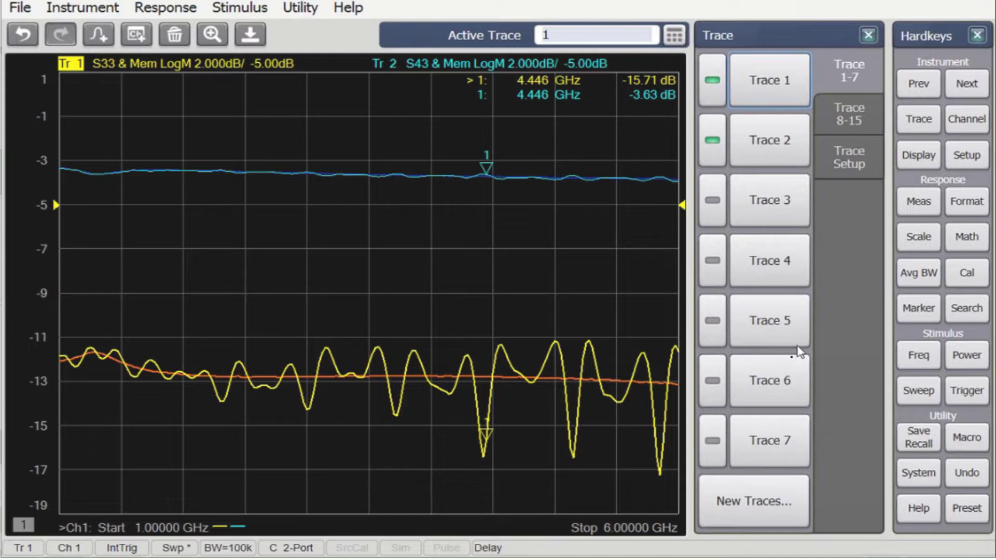
left_click(743, 483)
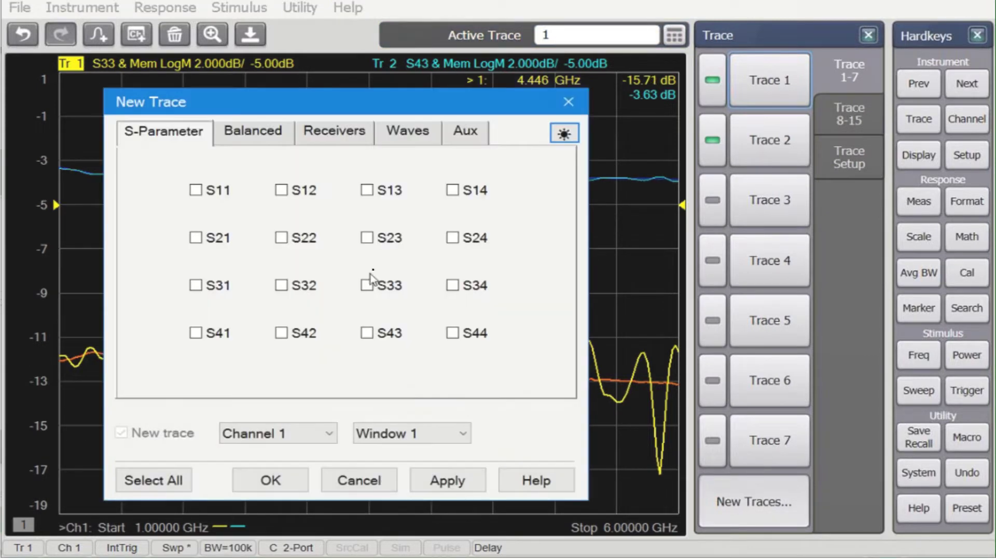
left_click(367, 286)
left_click(270, 480)
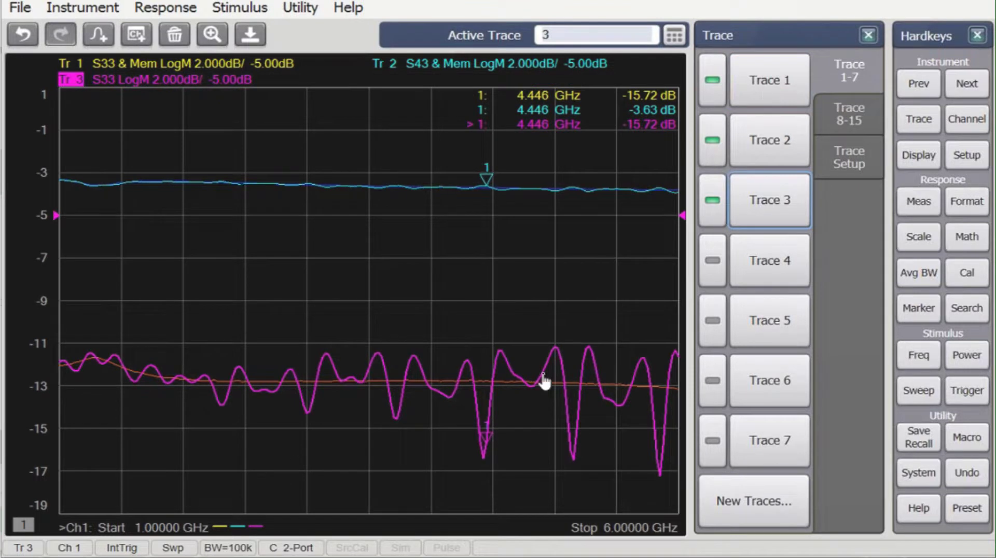
- Apply the enabled equation S33-Tr1.Mem to Trace 3 using the Equation Editor
left_click(968, 236)
left_click(871, 114)
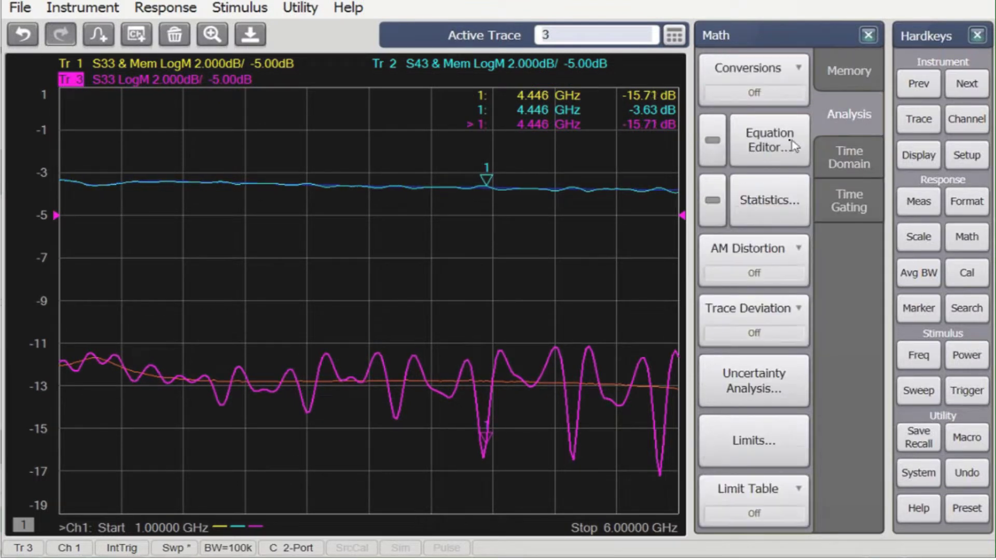
left_click(779, 148)
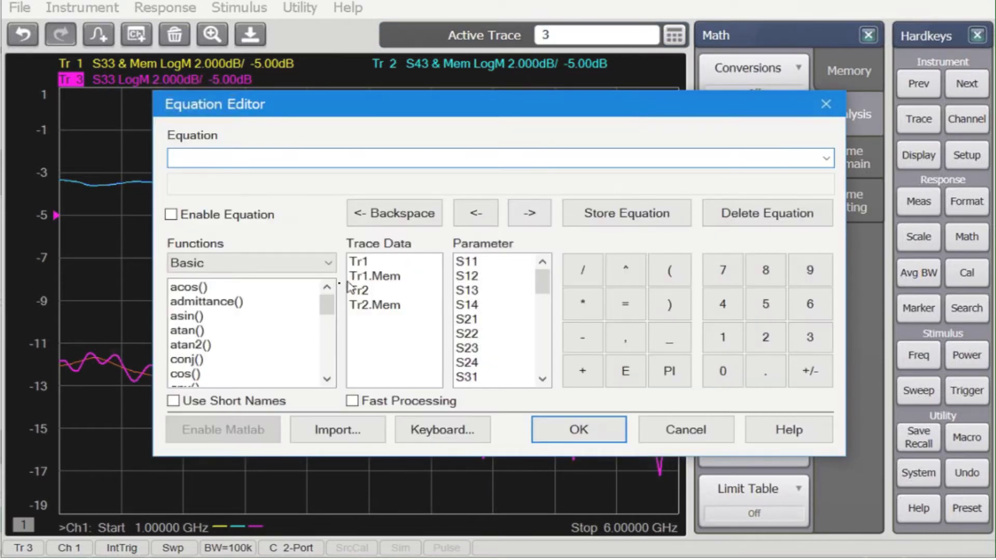
scroll(480, 334, "down", 3)
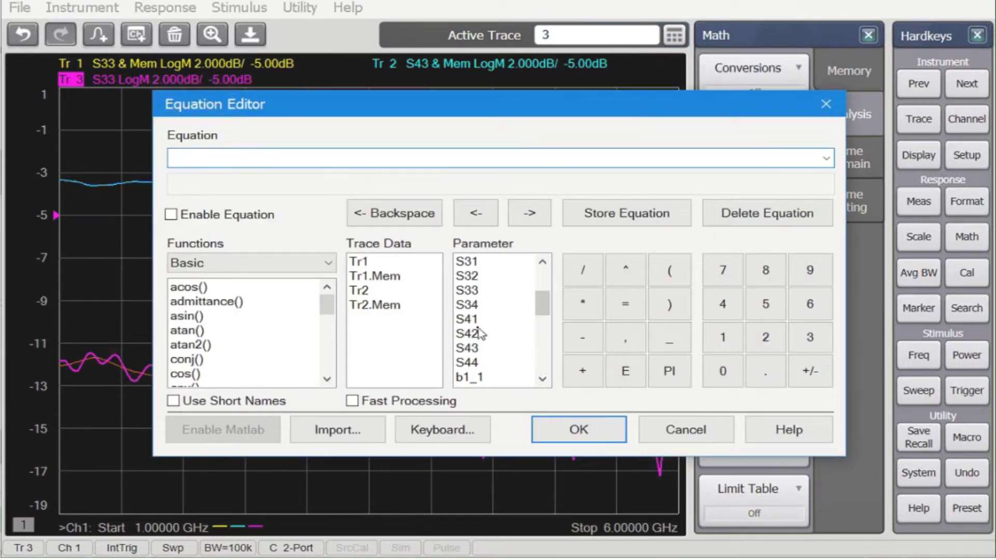
left_click(463, 292)
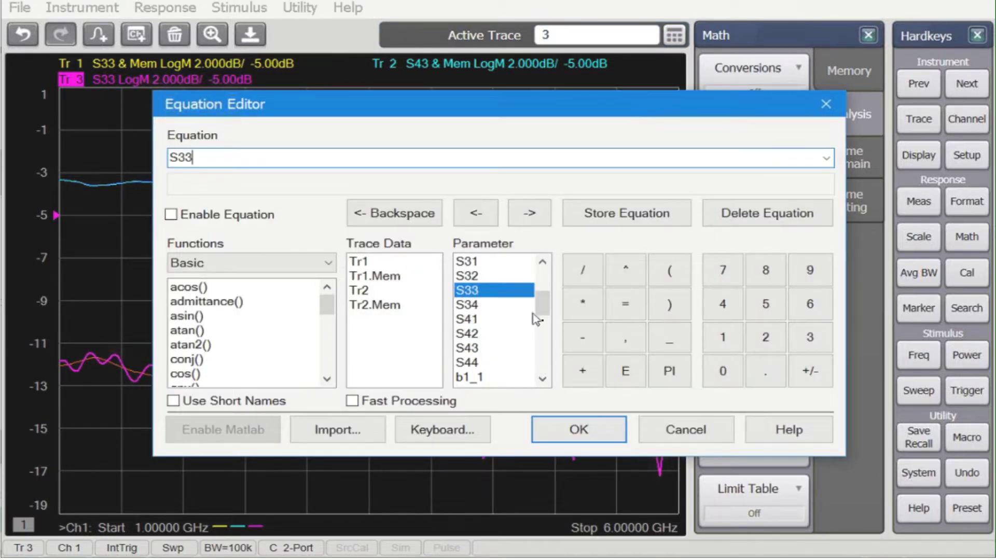
left_click(583, 338)
left_click(373, 280)
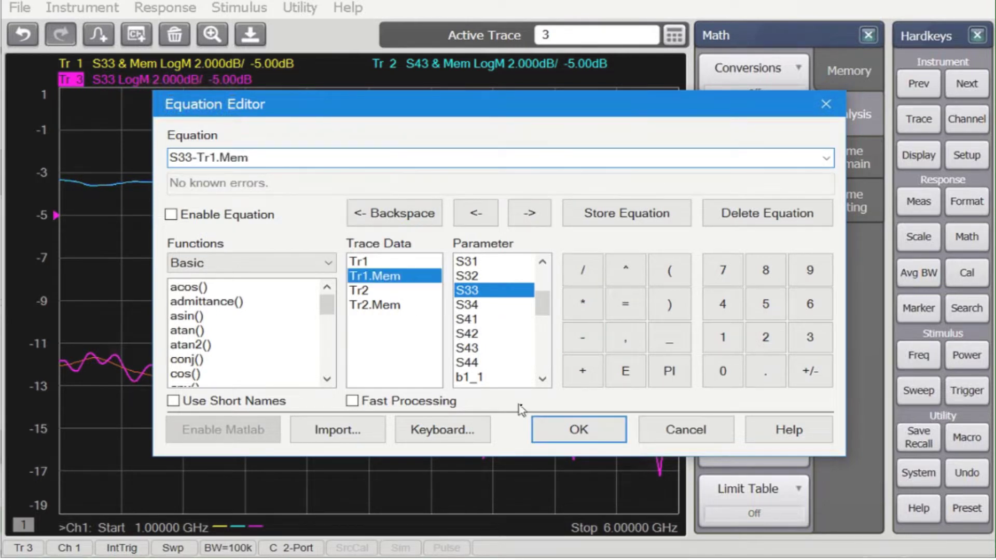
left_click(171, 215)
left_click(576, 430)
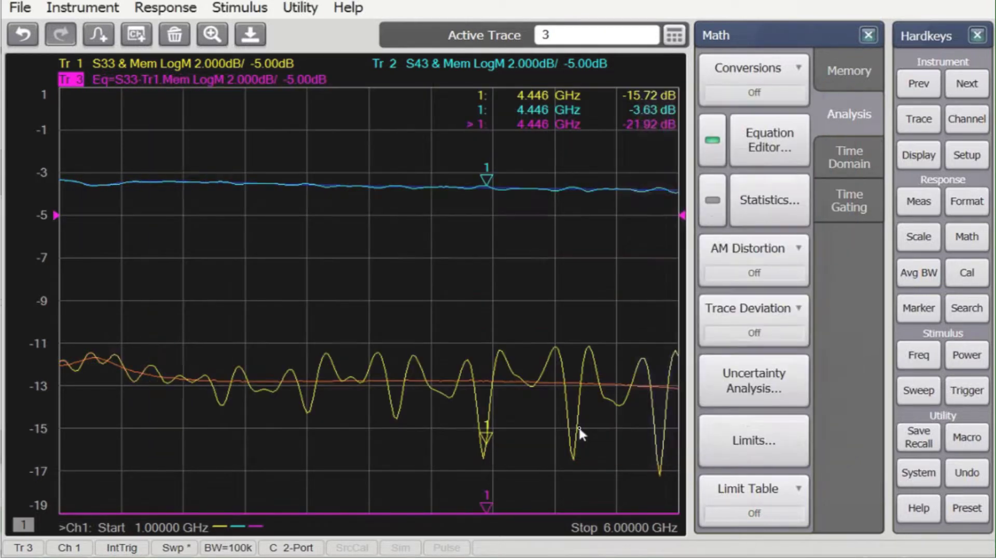
- Set the display scale to 5 dB per division
left_click(924, 235)
key("Up")
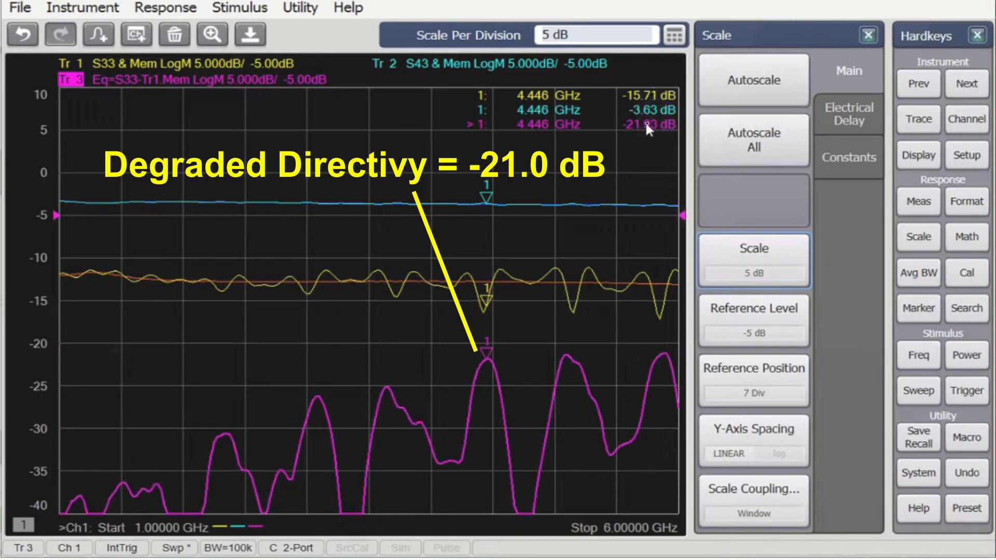
- Turn off the equation on Trace 3
left_click(967, 236)
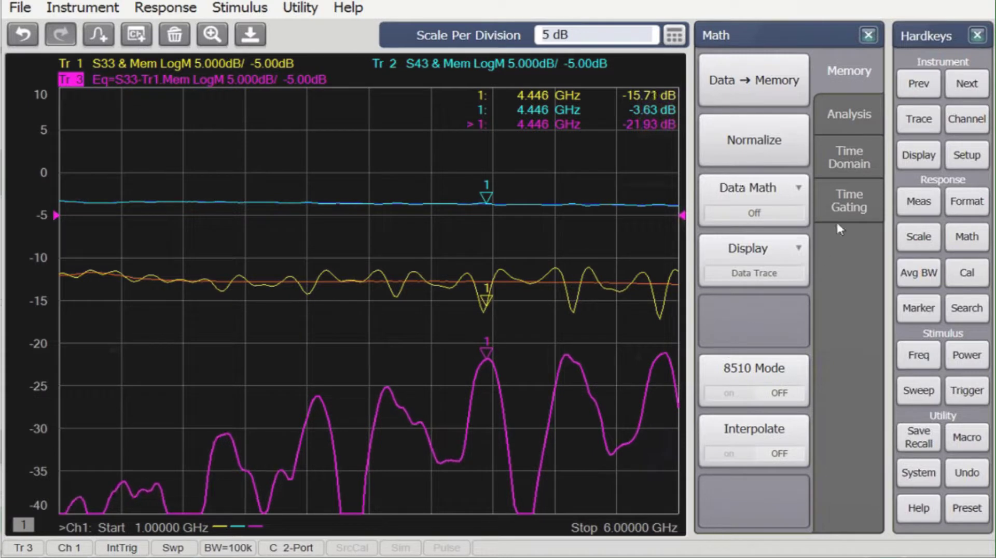
left_click(969, 239)
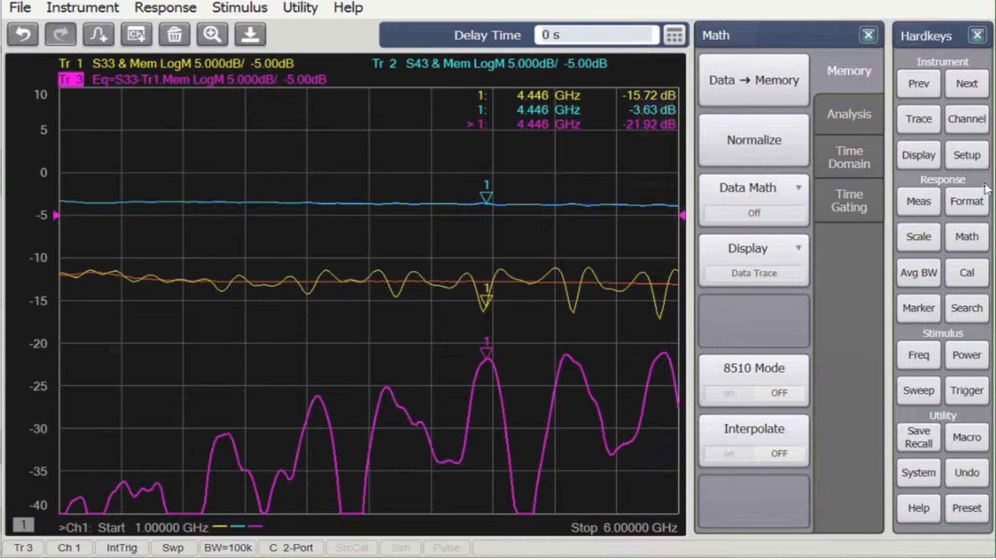
left_click(842, 117)
left_click(709, 141)
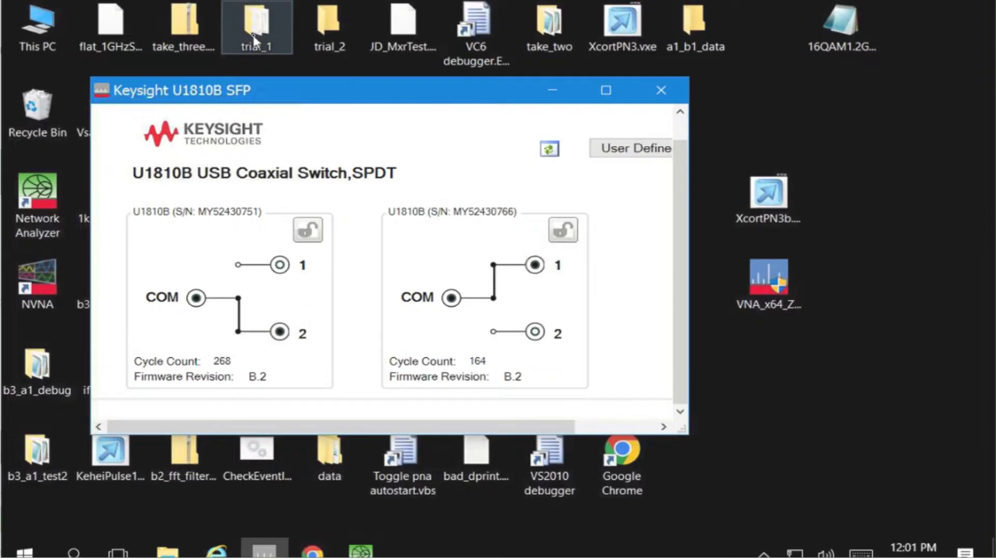
- In Keysight U1810B SFP, set the first coaxial switch to port 1 and the second to port 2, and return to the network analyzer
left_click(281, 264)
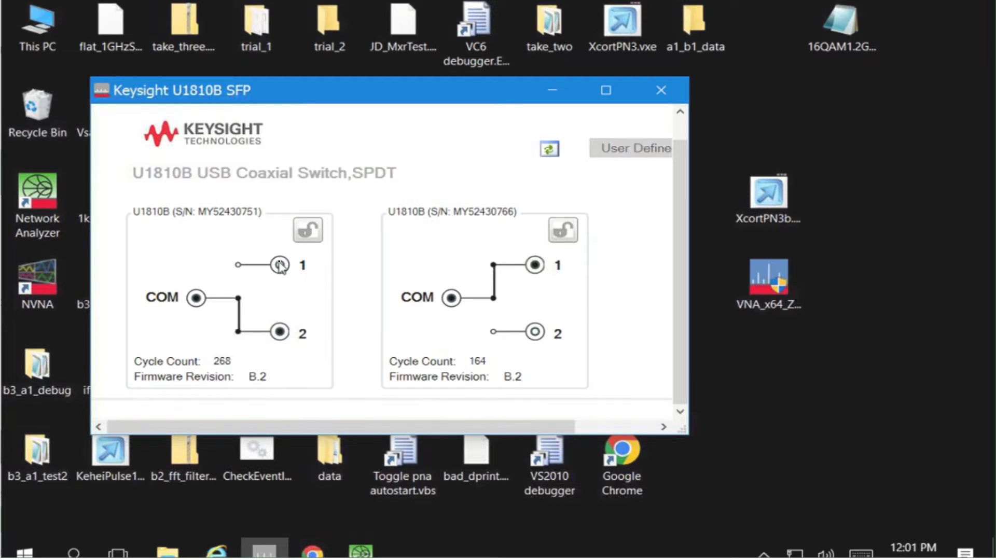
left_click(535, 333)
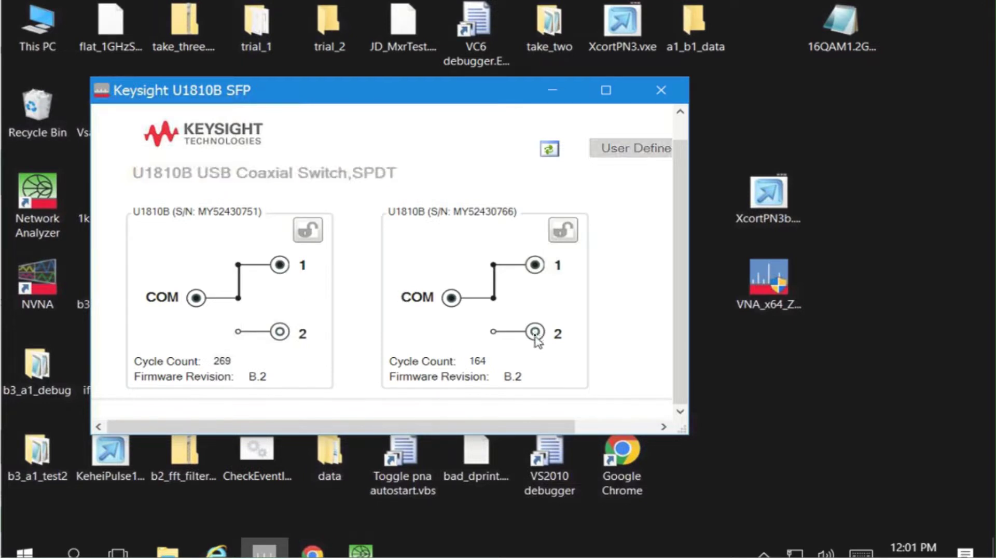
left_click(362, 553)
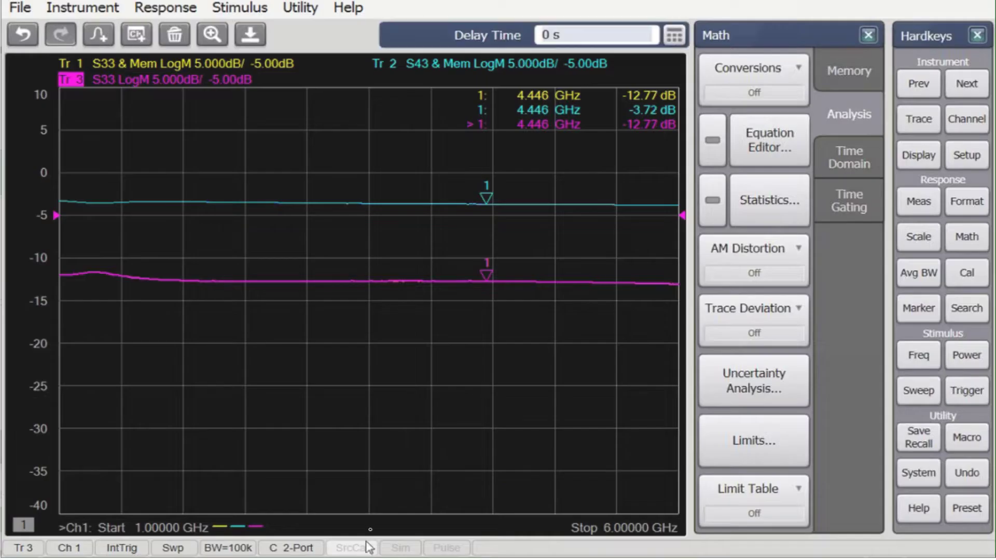
- Make Trace 1 active and set its scale to 2 dB per division
left_click(138, 70)
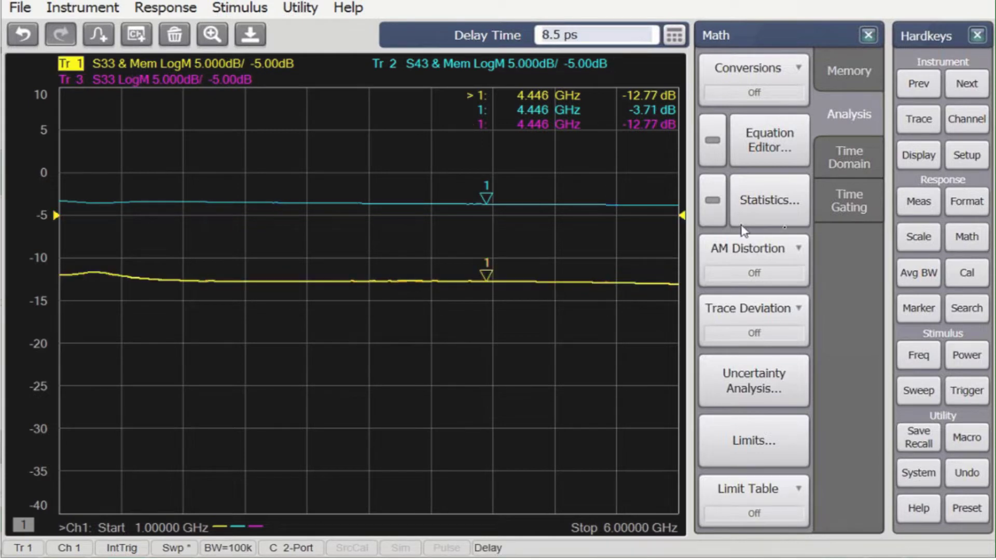
left_click(914, 240)
type("2")
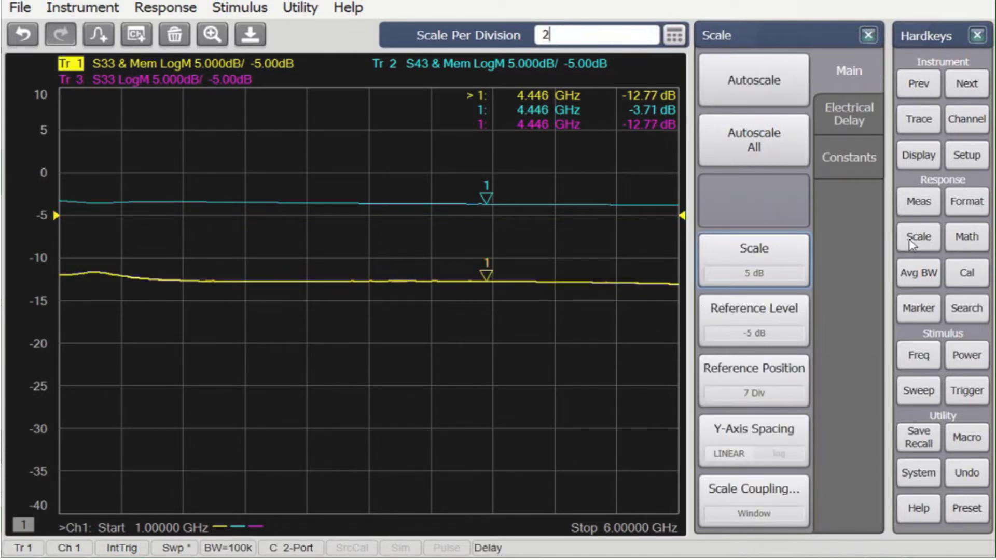
key("Return")
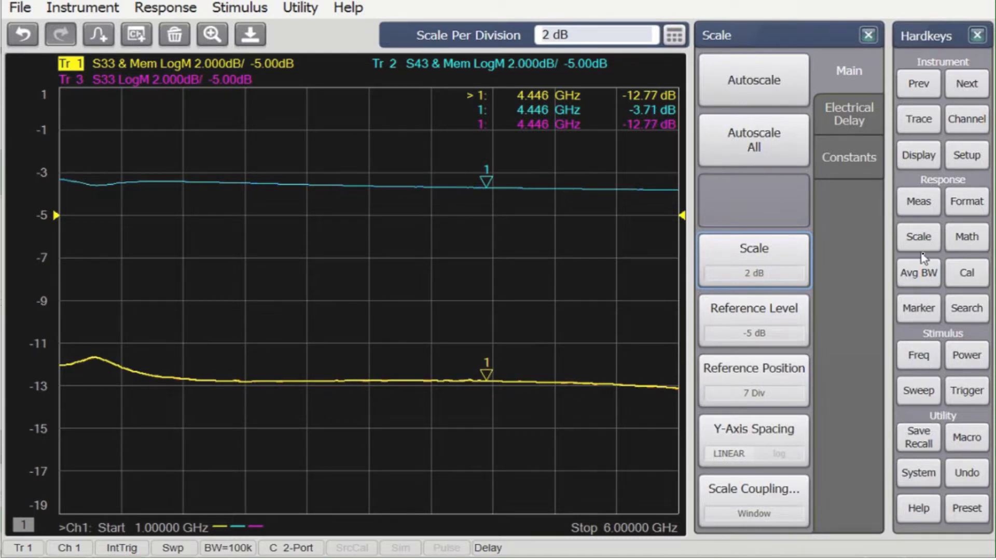
- Initialize Cal Update for Port 3 with Auto-Set Gates enabled, repeat the initialization with the resulting gates, and close the dialog
left_click(959, 275)
left_click(749, 139)
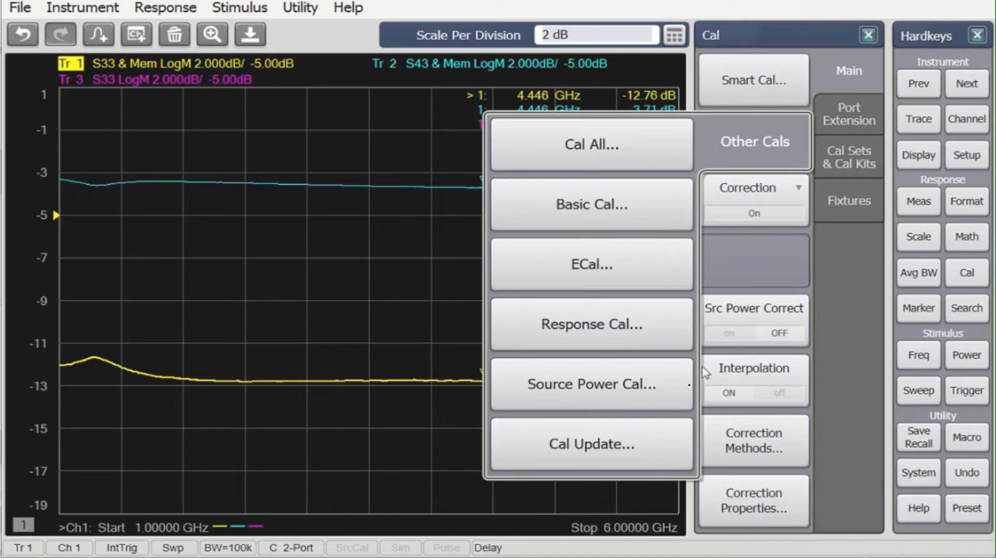
left_click(609, 445)
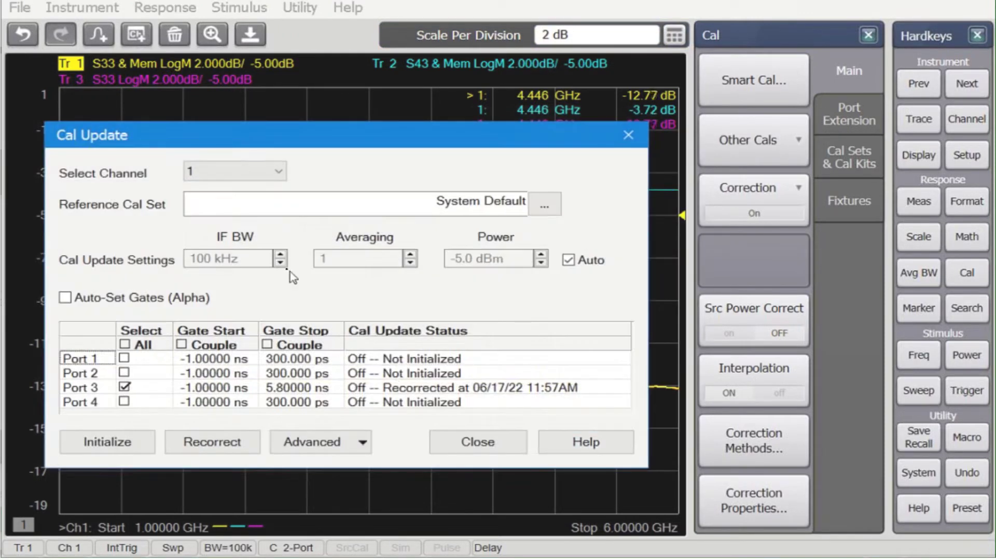
left_click(65, 298)
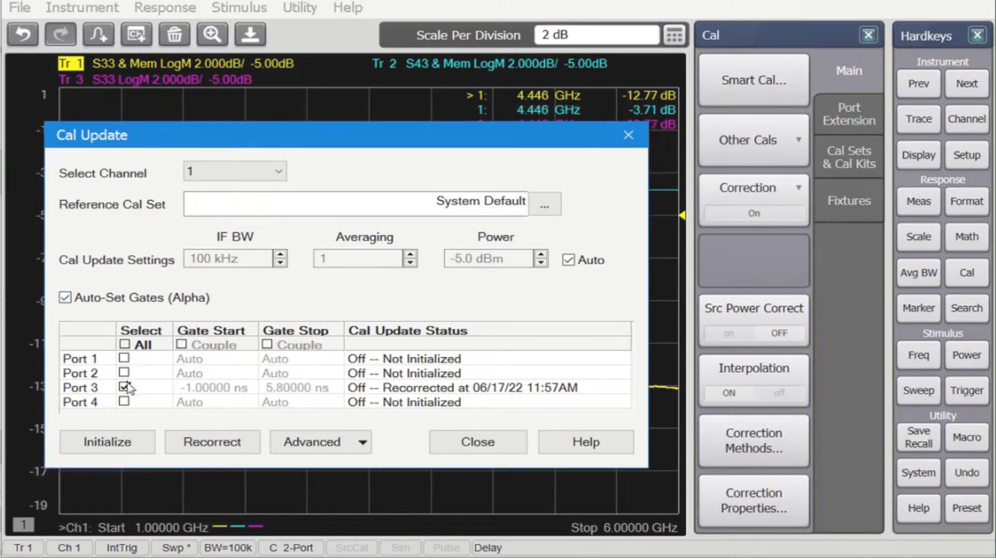
left_click(111, 445)
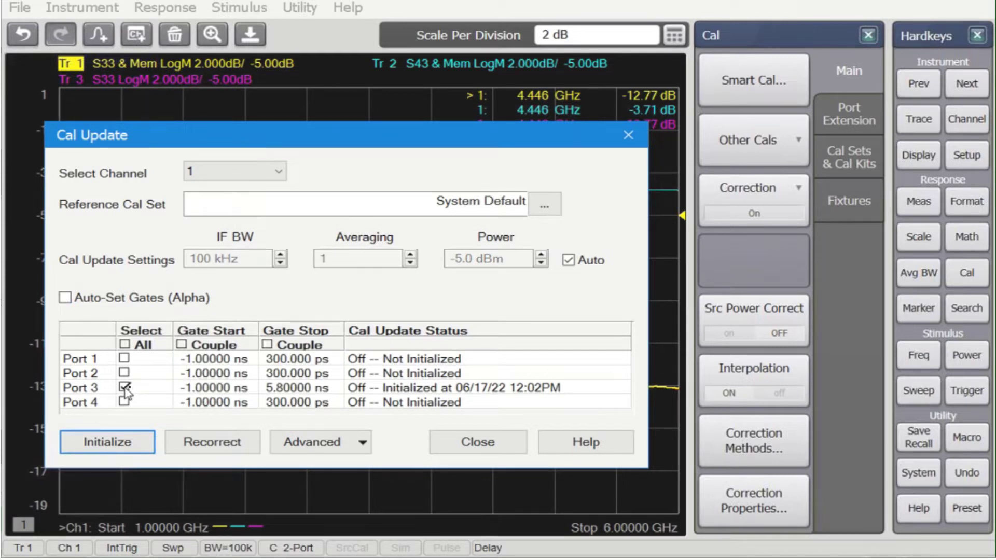
left_click(127, 442)
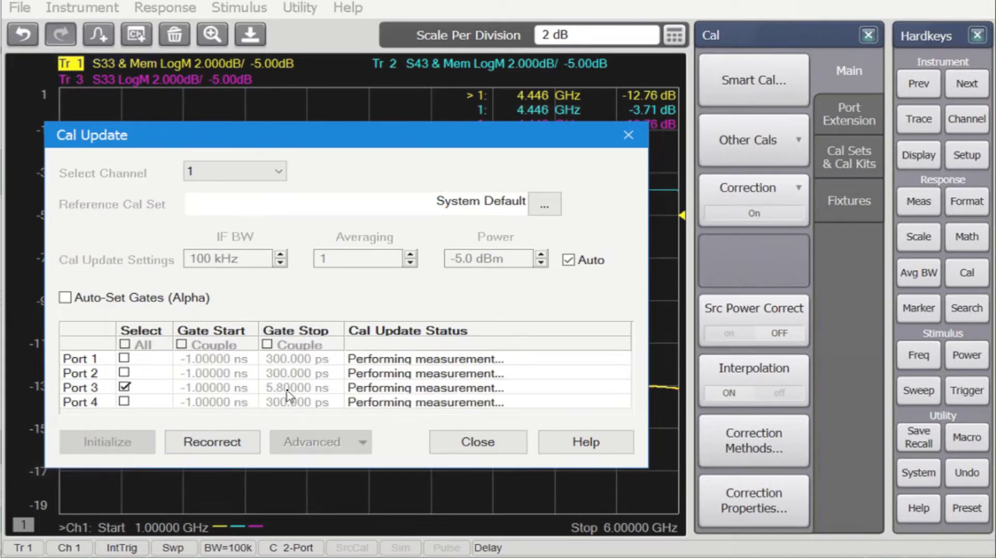
left_click(477, 443)
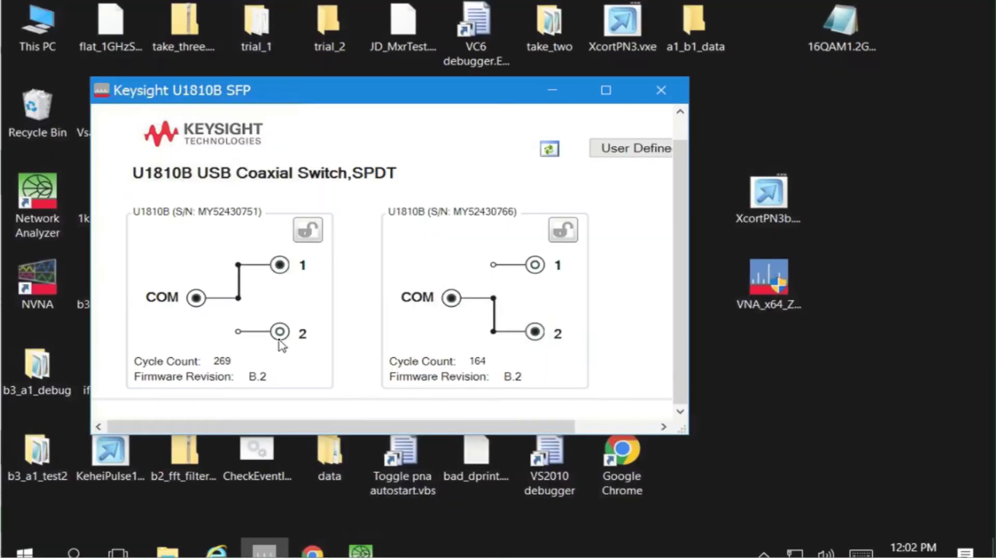
- In Keysight U1810B SFP, set the first coaxial switch to port 2 and the second to port 1, and return to the network analyzer
left_click(280, 332)
left_click(535, 266)
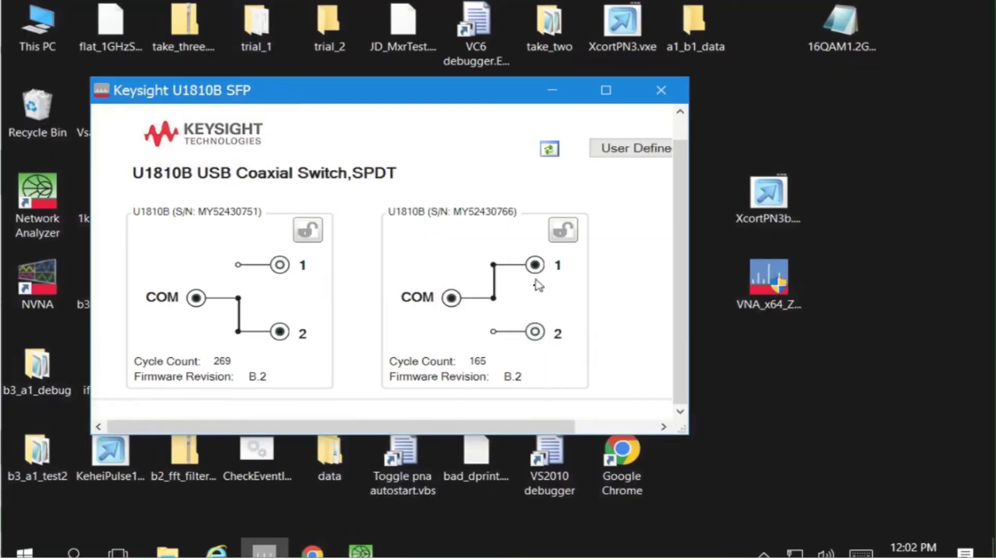
left_click(363, 552)
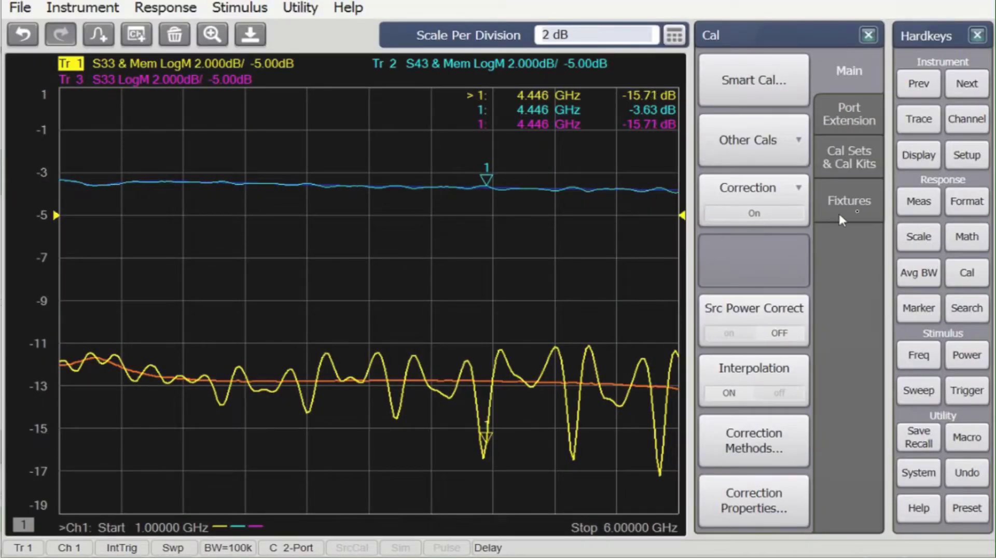
- Make Trace 3 active and enable its S33-Tr1.Mem equation
left_click(967, 236)
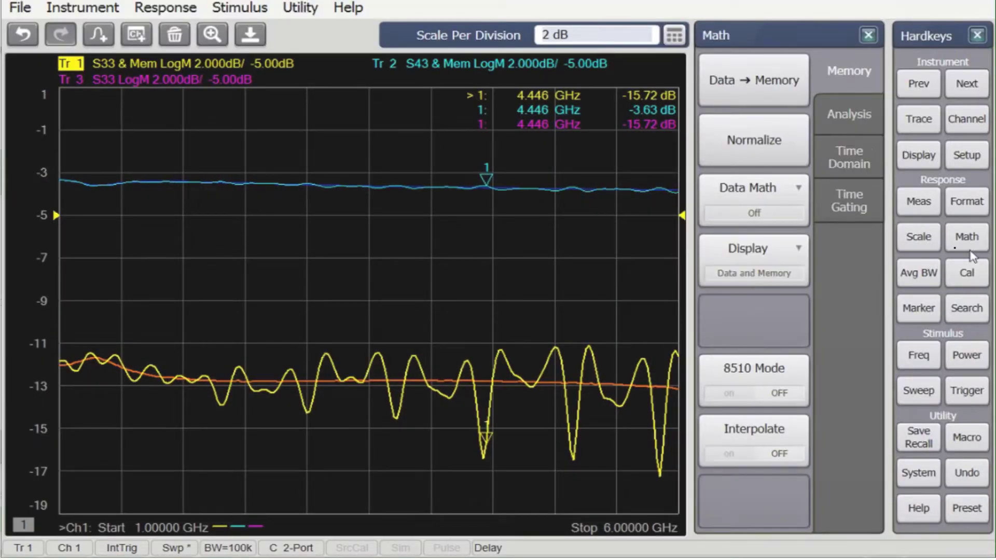
left_click(71, 78)
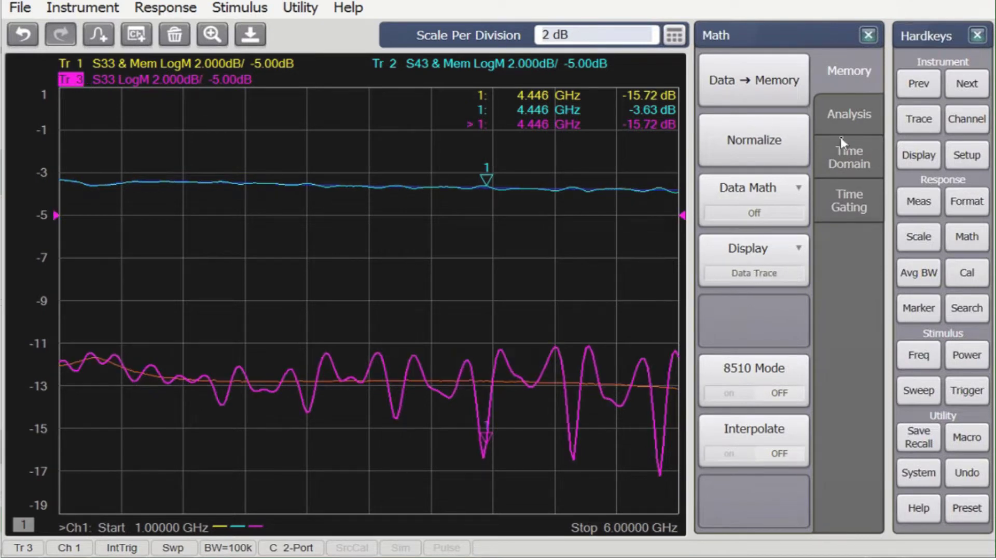
left_click(846, 117)
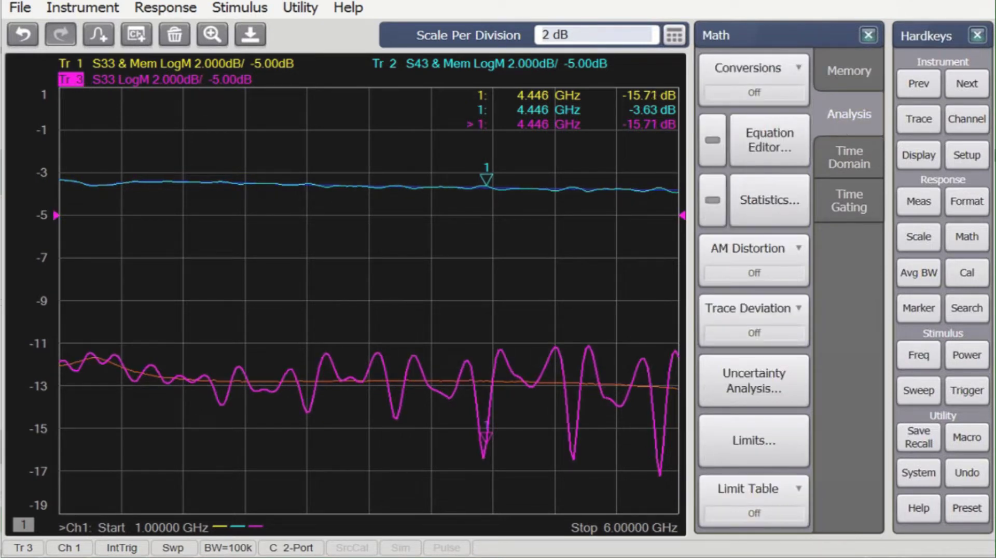
left_click(716, 145)
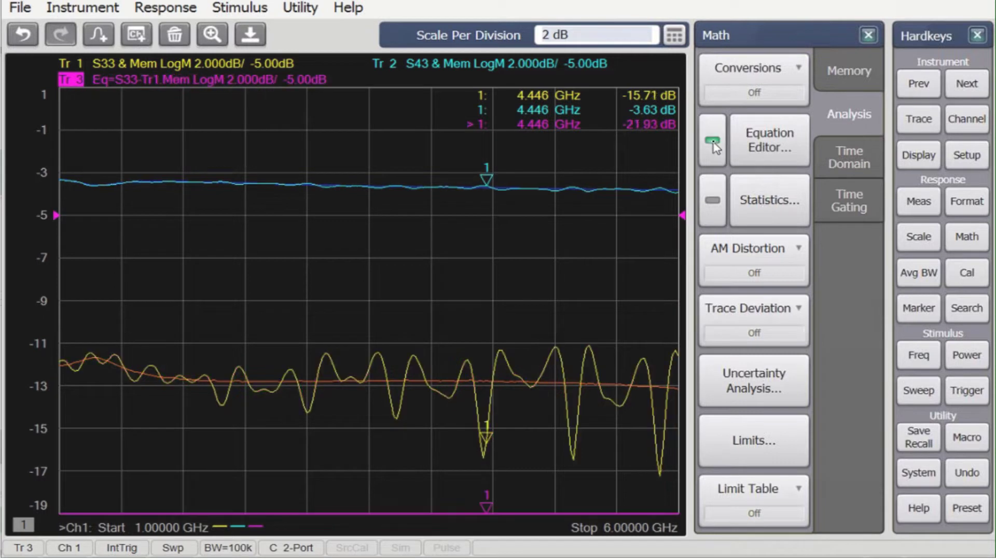
- Set the scale for the traces to 10 dB per division
left_click(919, 237)
key("Up")
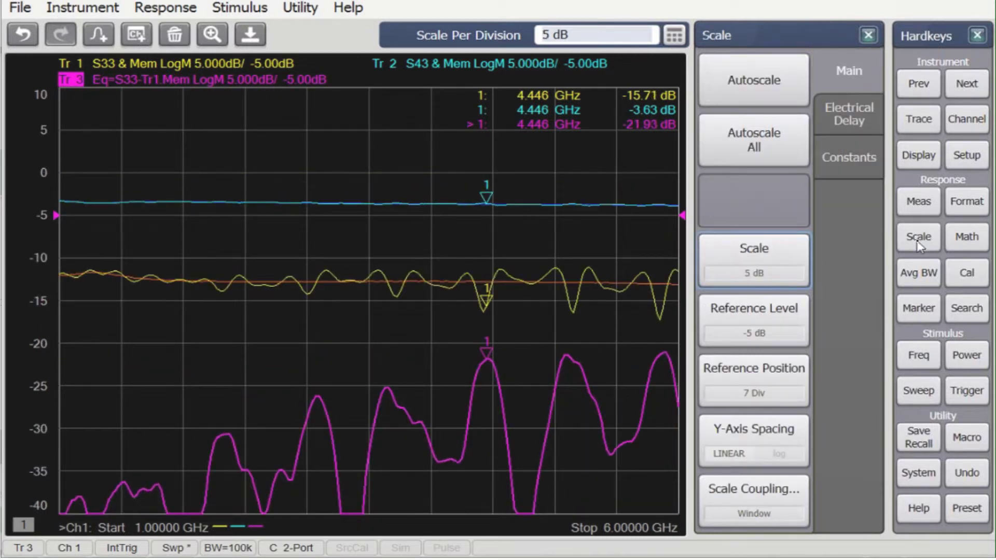
key("Up")
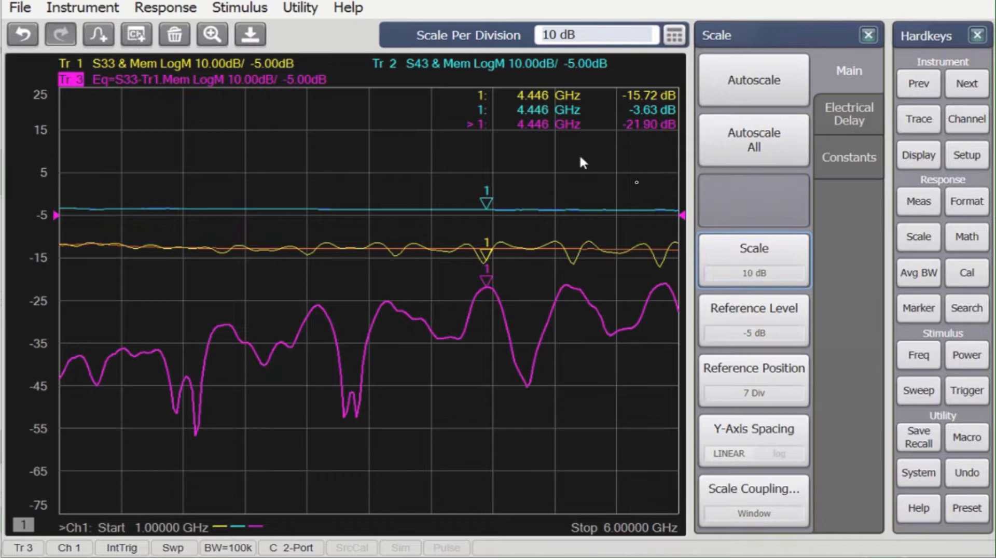
- Recorrect Port 3 with Cal Update, close the dialog, and move marker 1 to Trace 3's peak at about 3.62 GHz
left_click(969, 275)
left_click(747, 161)
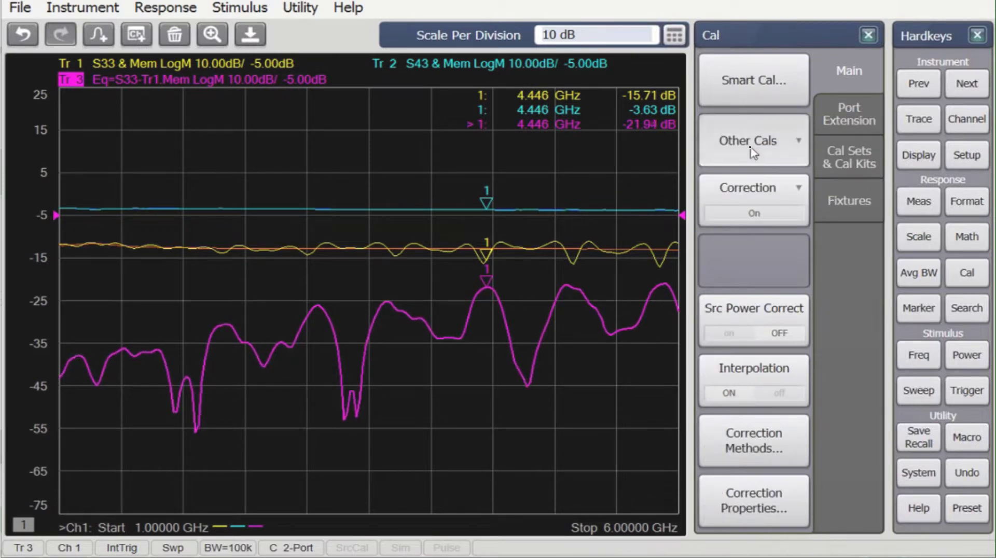
left_click(590, 441)
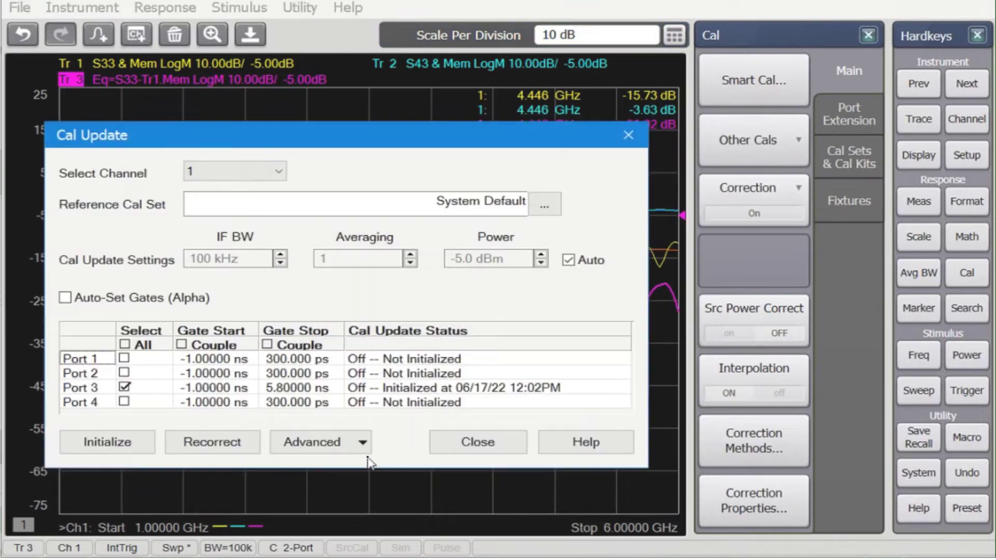
left_click(230, 446)
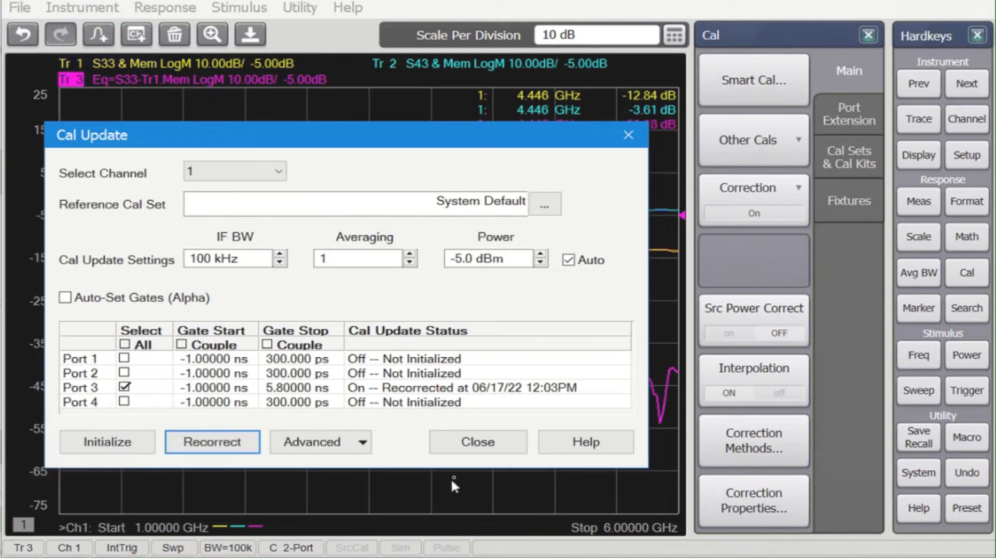
left_click(476, 448)
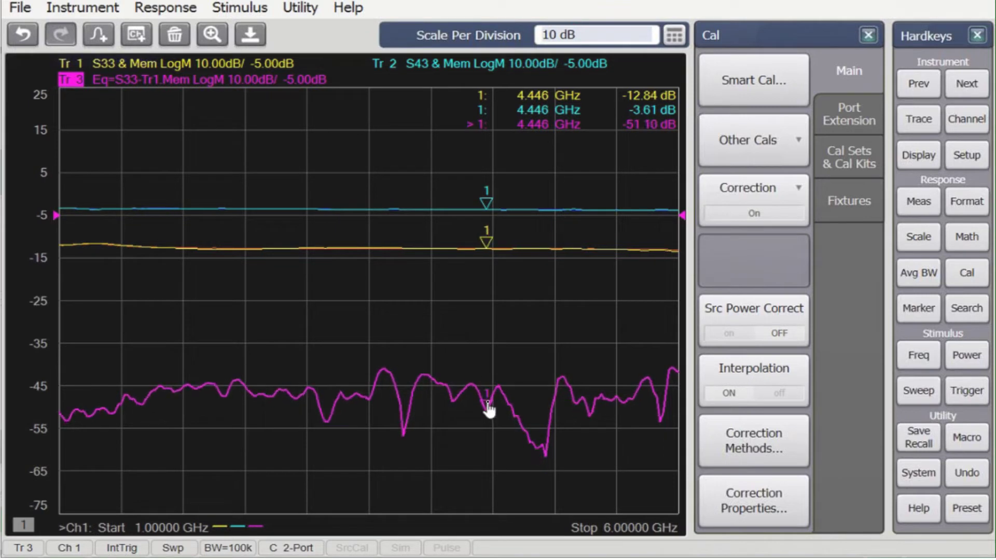
left_click_drag(489, 409, 384, 374)
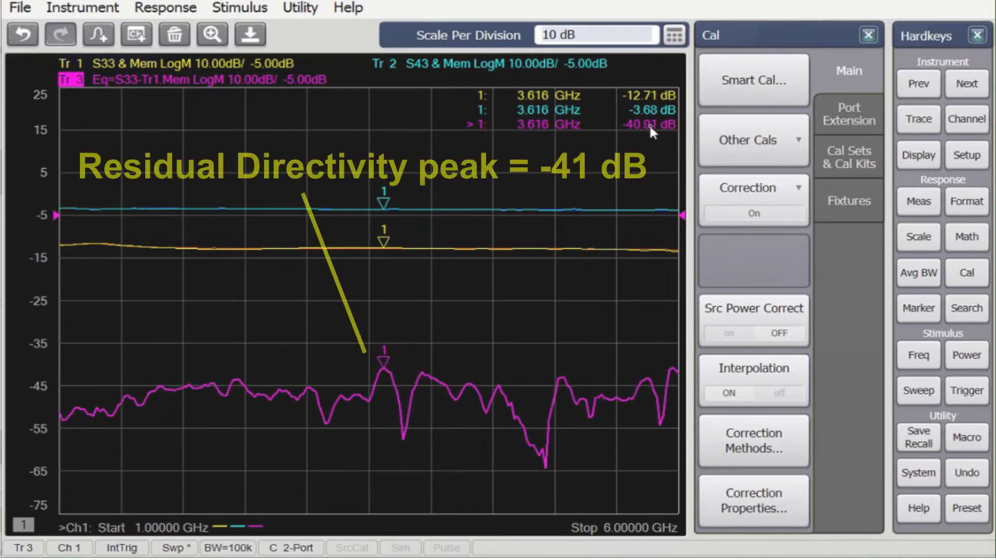
- Make Trace 1 active, set its scale to 2 dB per division, and move marker 1 to about 3.69 GHz
left_click(396, 252)
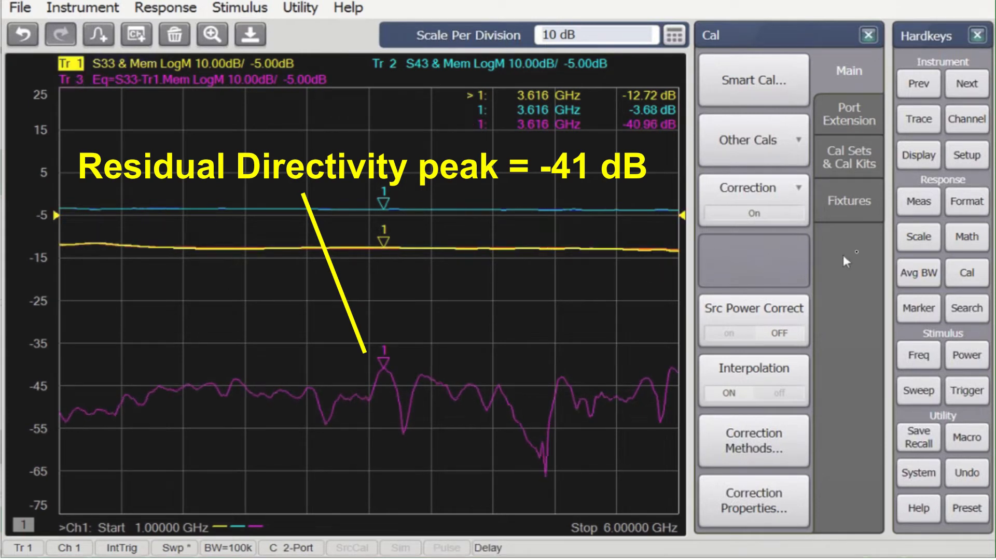
left_click(933, 237)
key("Down")
key("Down")
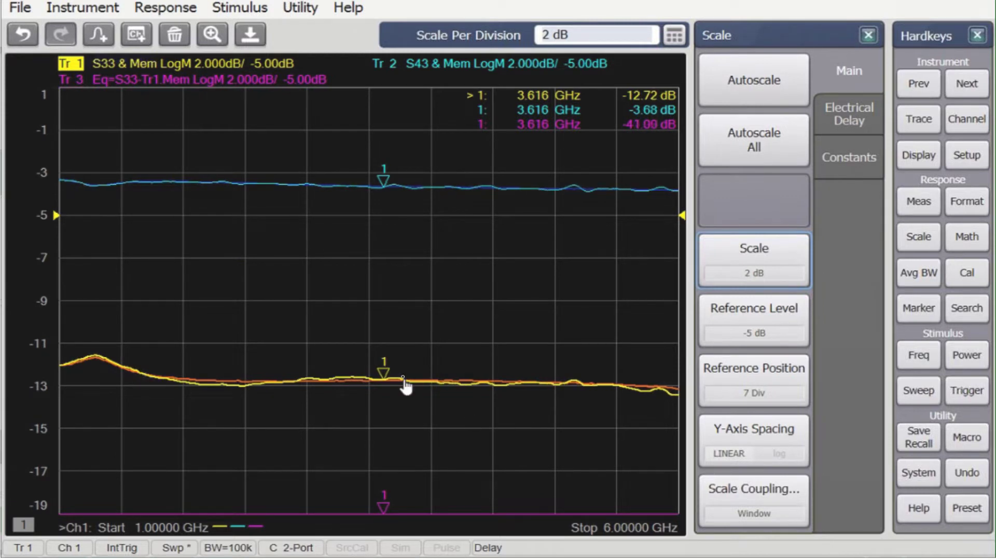
mouse_move(341, 385)
left_mouse_down()
mouse_move(223, 398)
mouse_move(401, 403)
mouse_move(393, 401)
left_mouse_up()
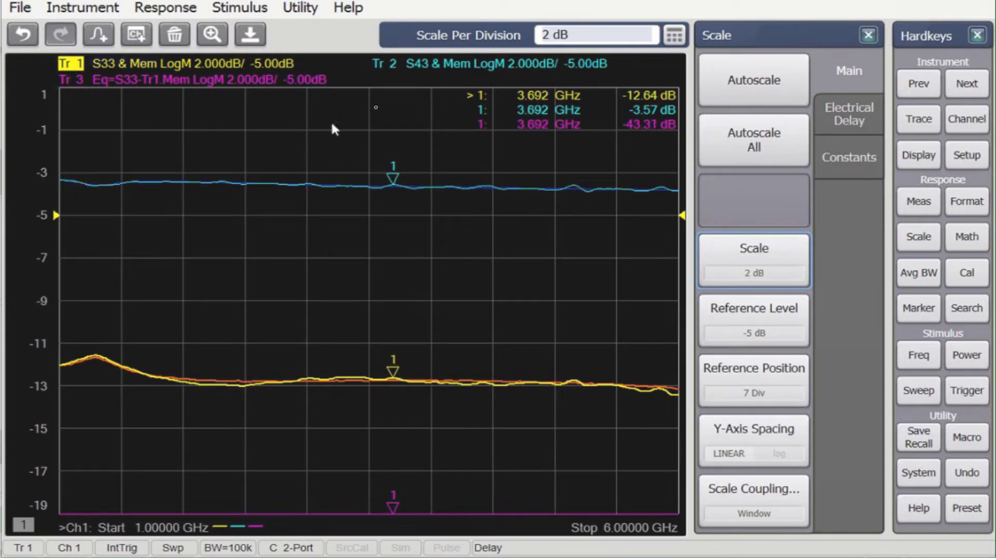
- Make the S43 trace, Trace 2, active and autoscale it
left_click(466, 72)
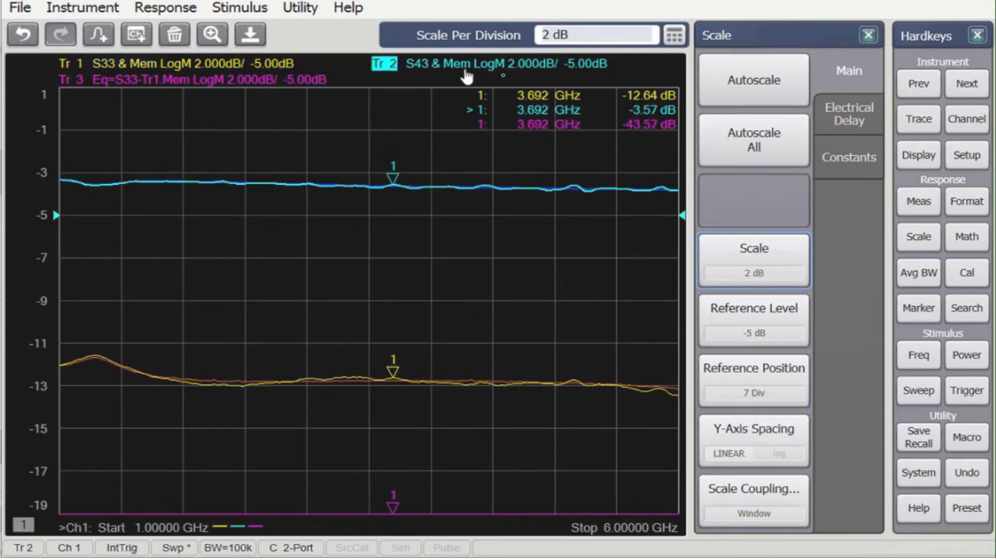
left_click(764, 96)
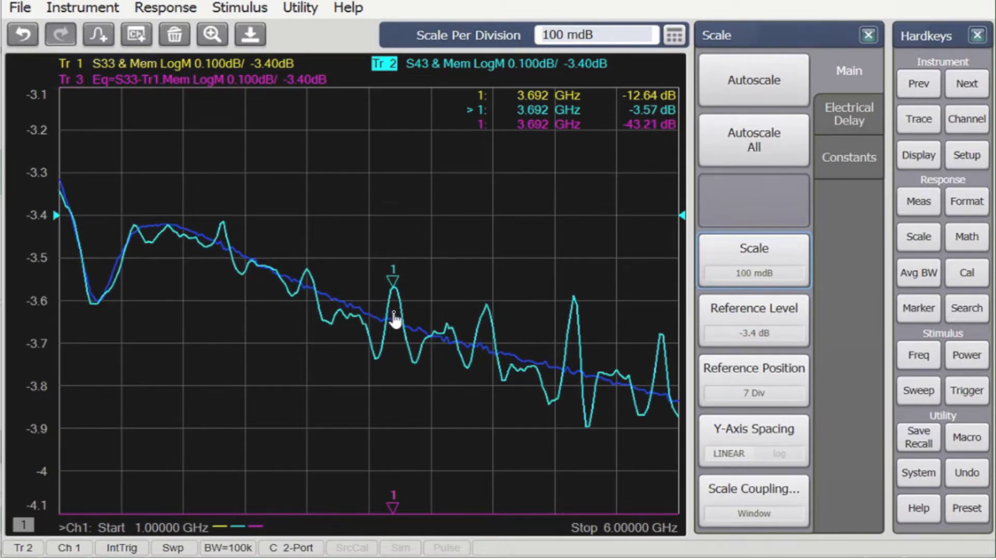
- Apply the Switch_STD2 cal set to Channel 1 and close the cal set selection
left_click(958, 278)
left_click(865, 148)
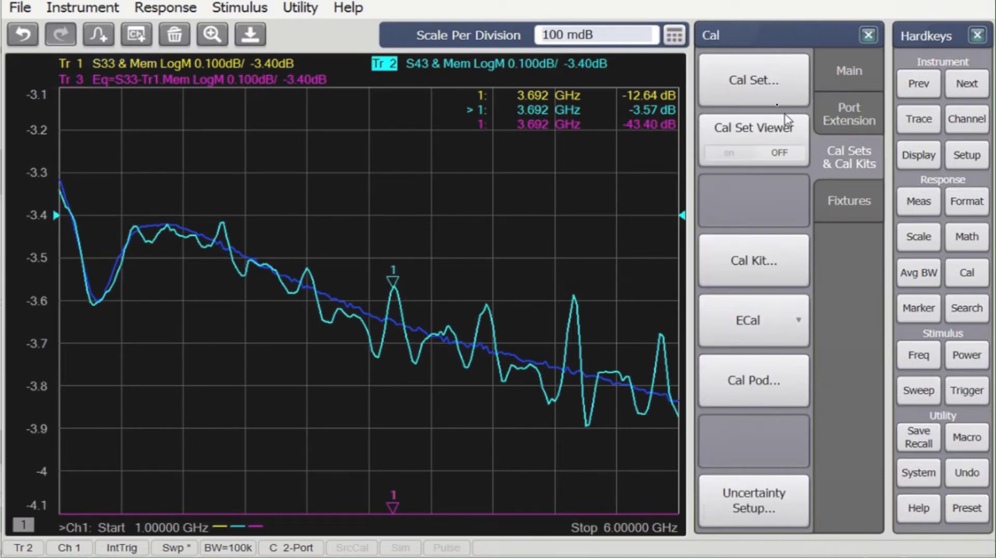
left_click(740, 78)
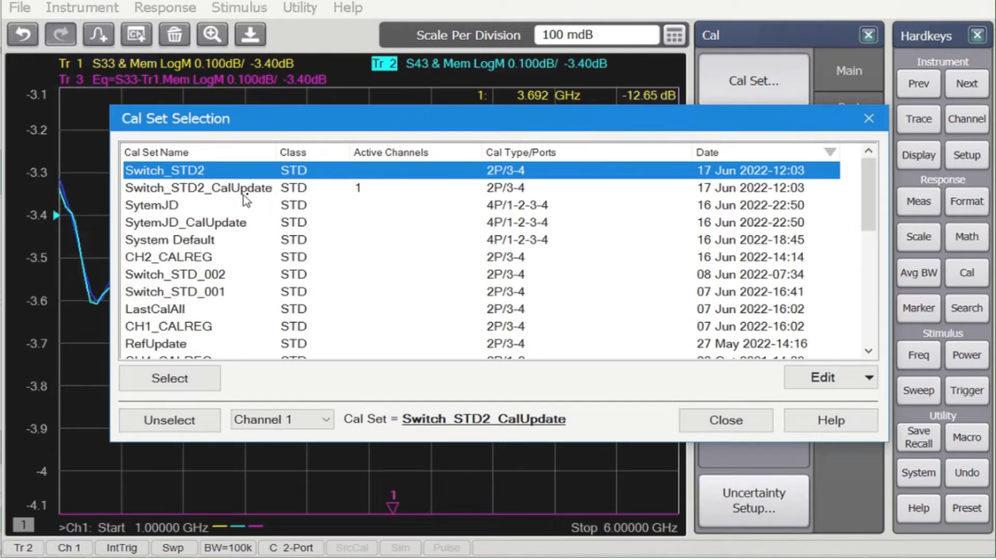
left_click(173, 379)
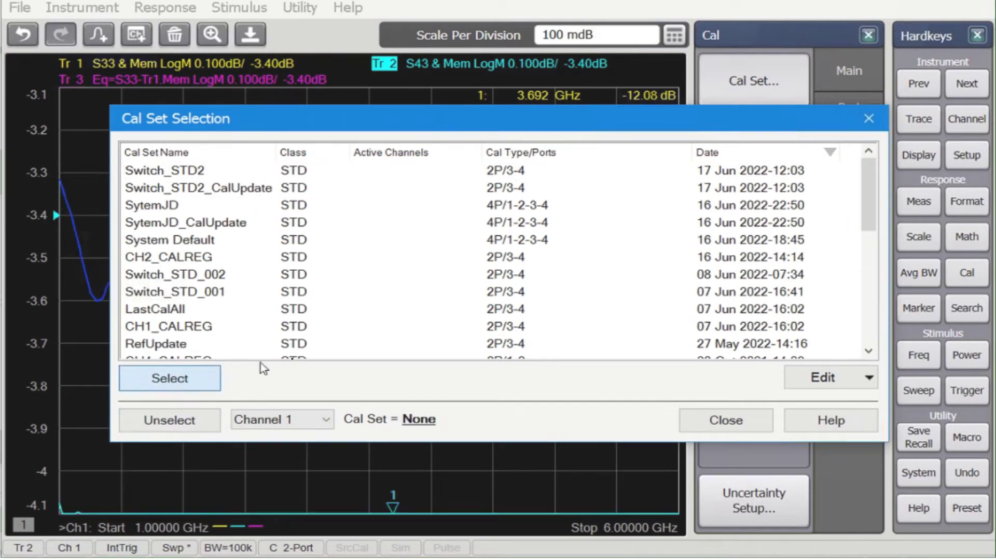
left_click(731, 428)
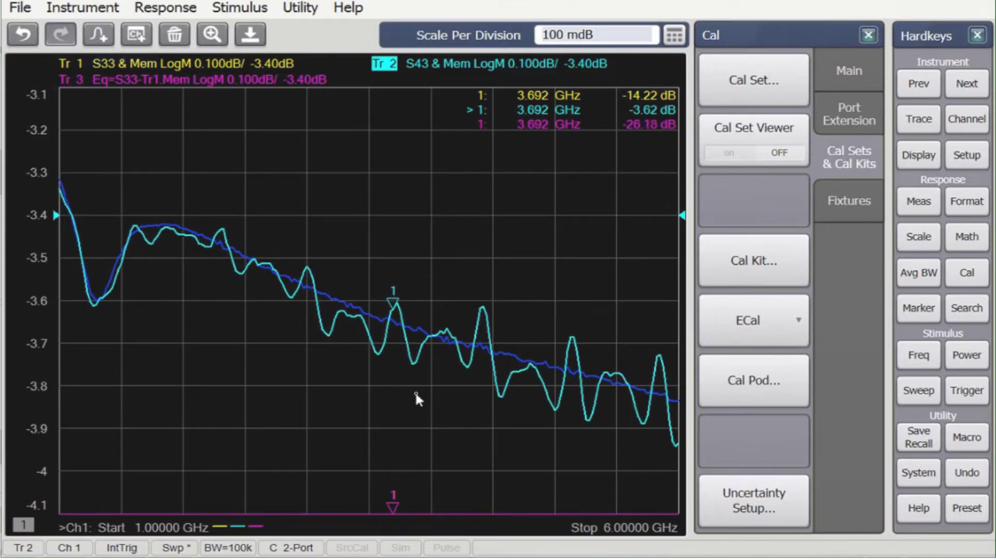
- Make the S33 trace, Trace 1, active and autoscale it
left_click(482, 95)
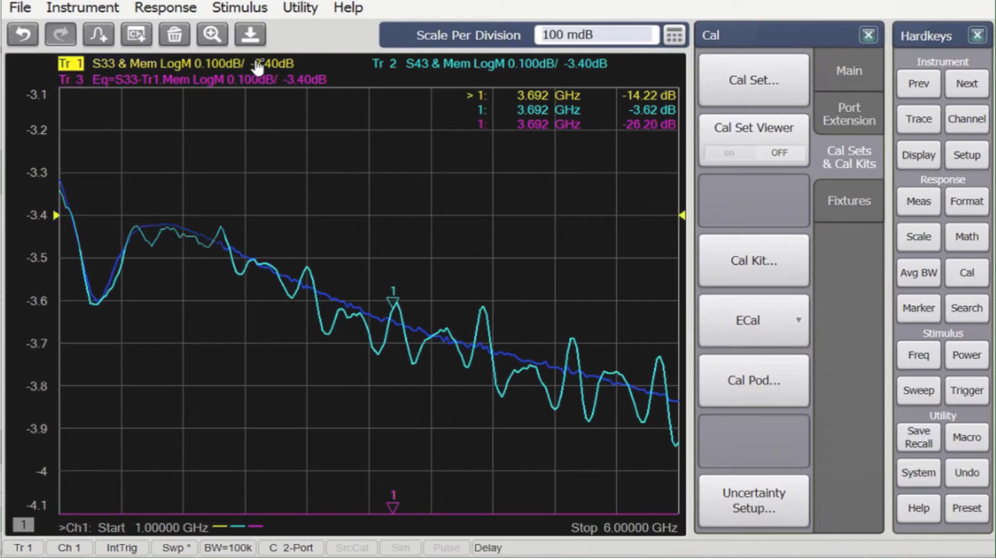
left_click(917, 238)
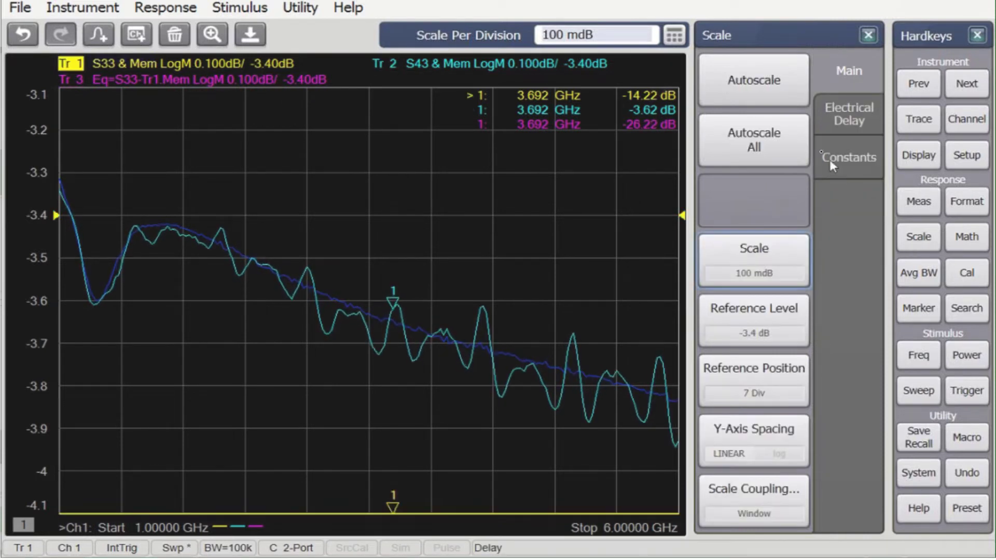
left_click(744, 78)
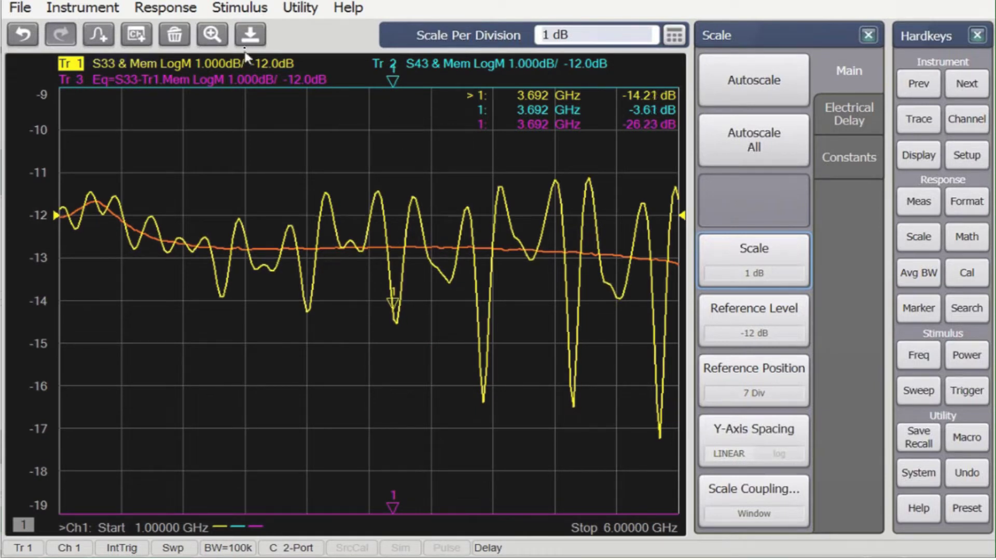
- In Keysight U1810B SFP, set the first coaxial switch to port 1 and the second to port 2, and return to the network analyzer
left_click(248, 37)
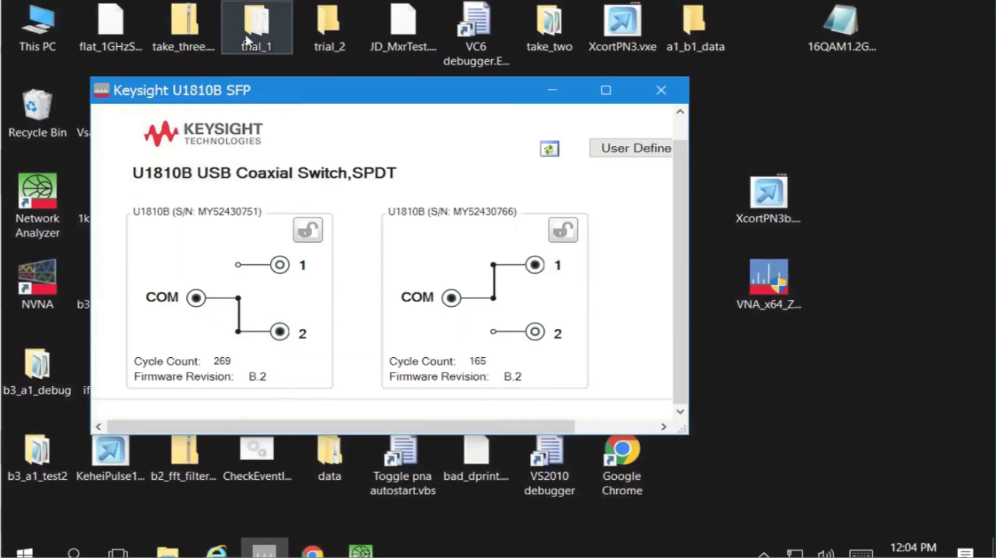
left_click(280, 264)
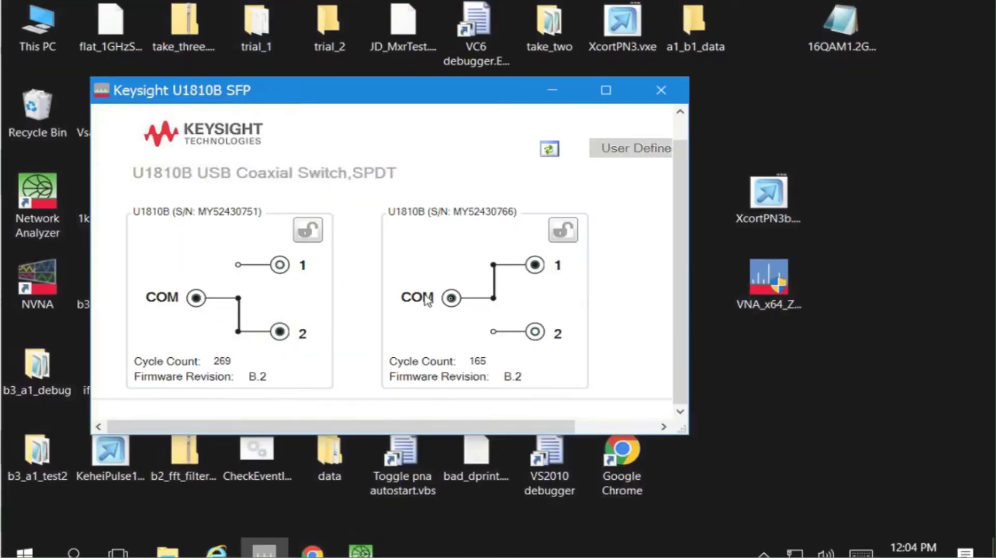
left_click(535, 332)
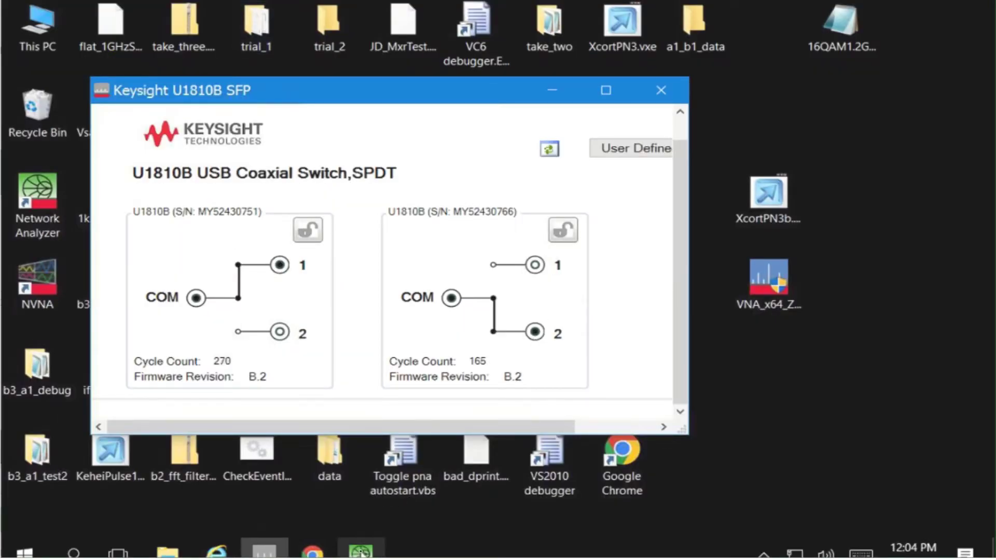
left_click(361, 552)
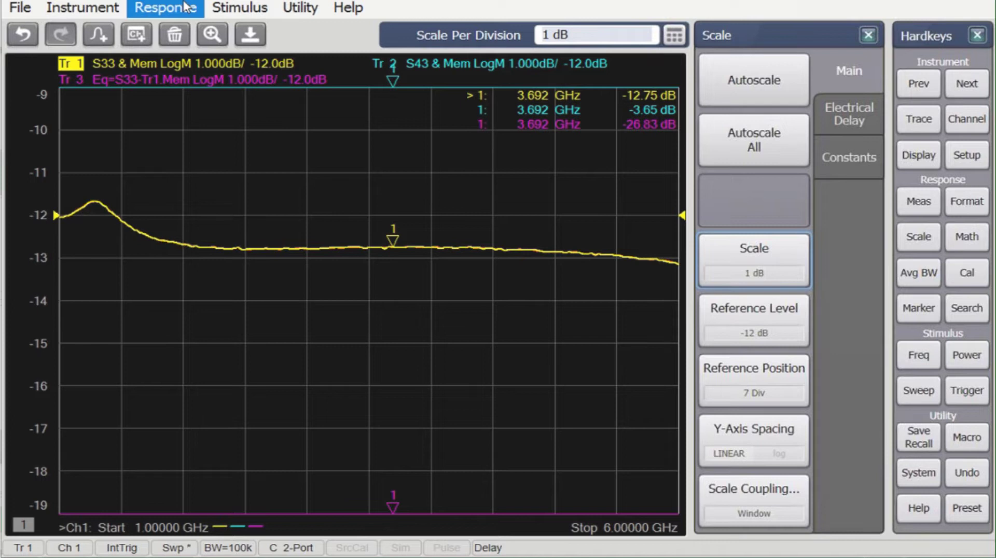
- Set Trace 1's scale to 10 dB per division and switch to Keysight U1810B SFP
left_click(767, 263)
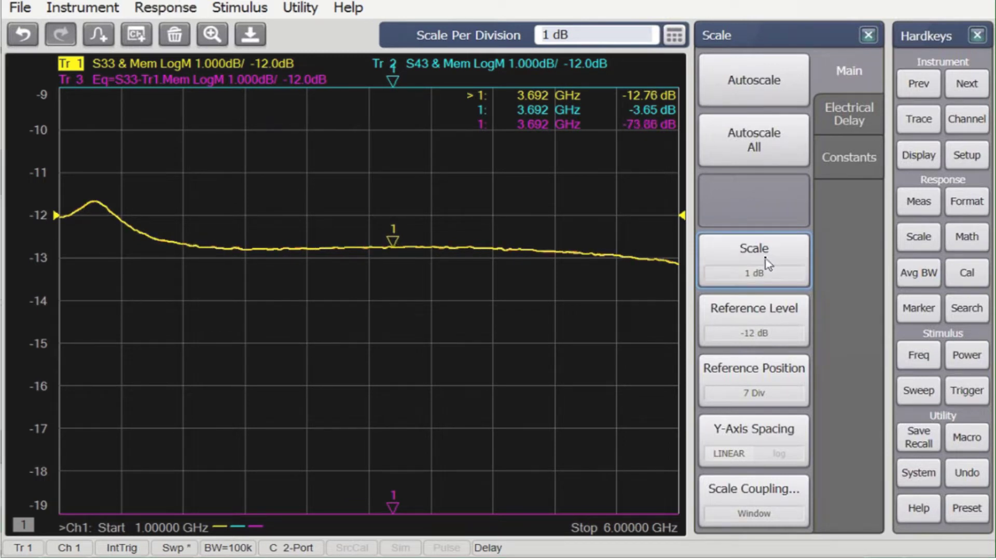
type("10")
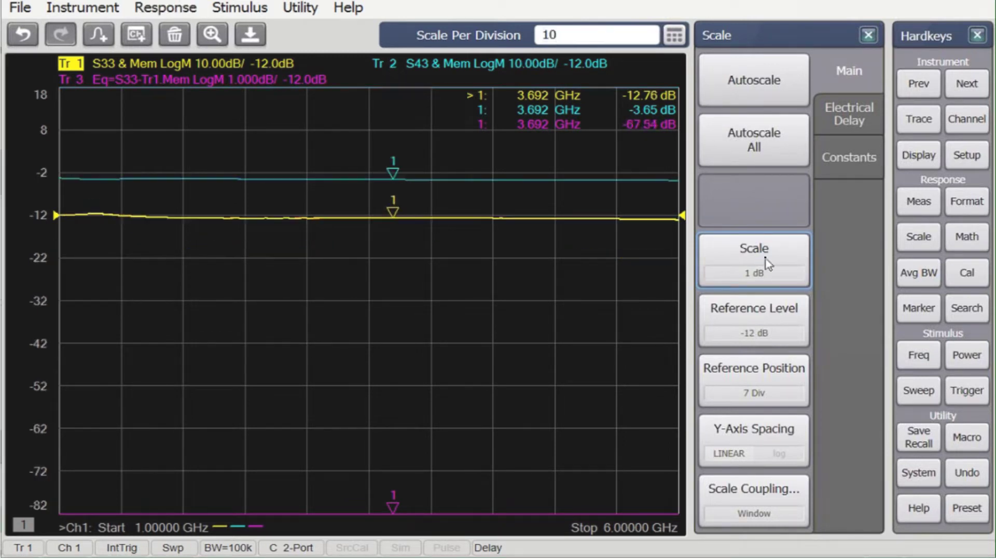
key("Return")
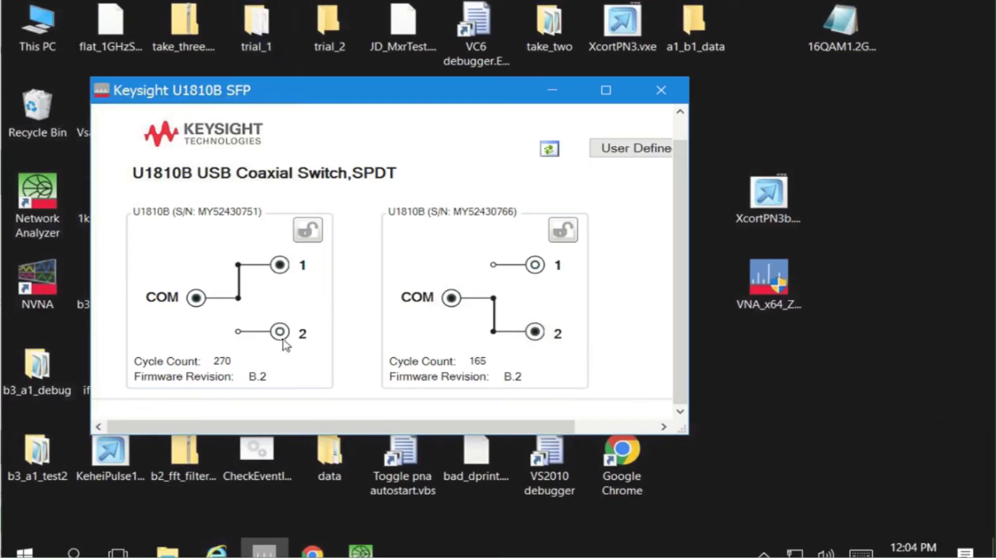
- Cycle the first coaxial switch to port 2 and back to 1, the second to port 1 and back to 2, and return to the network analyzer
left_click(281, 333)
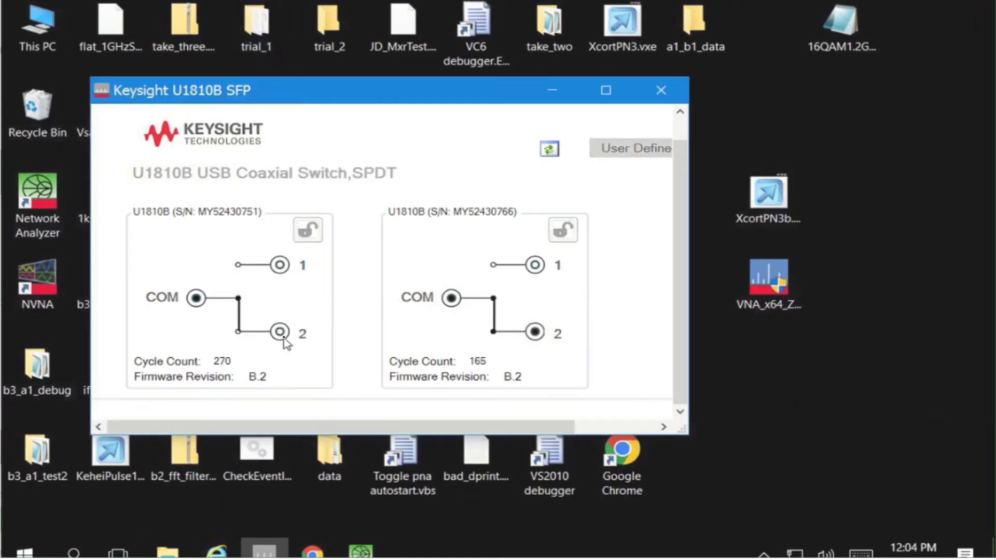
left_click(535, 265)
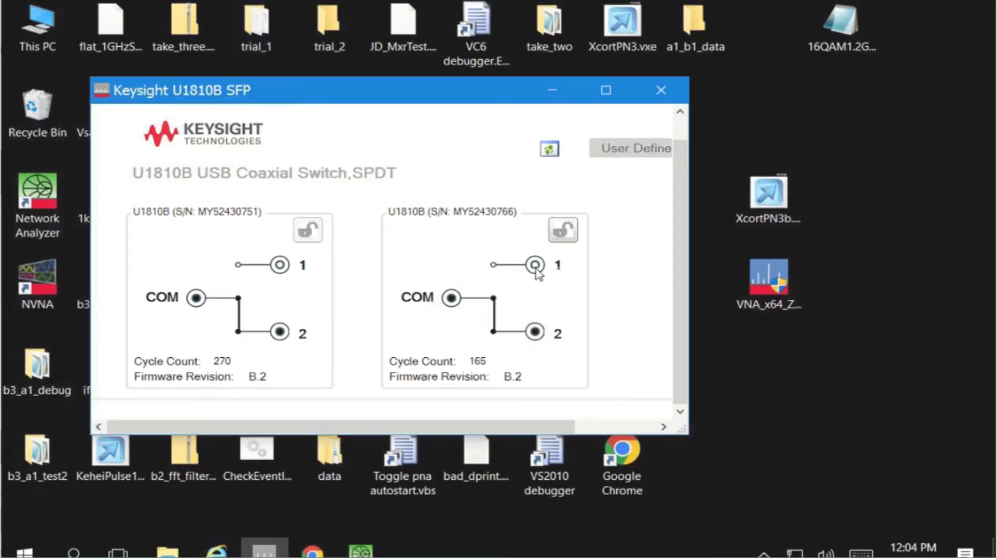
left_click(535, 334)
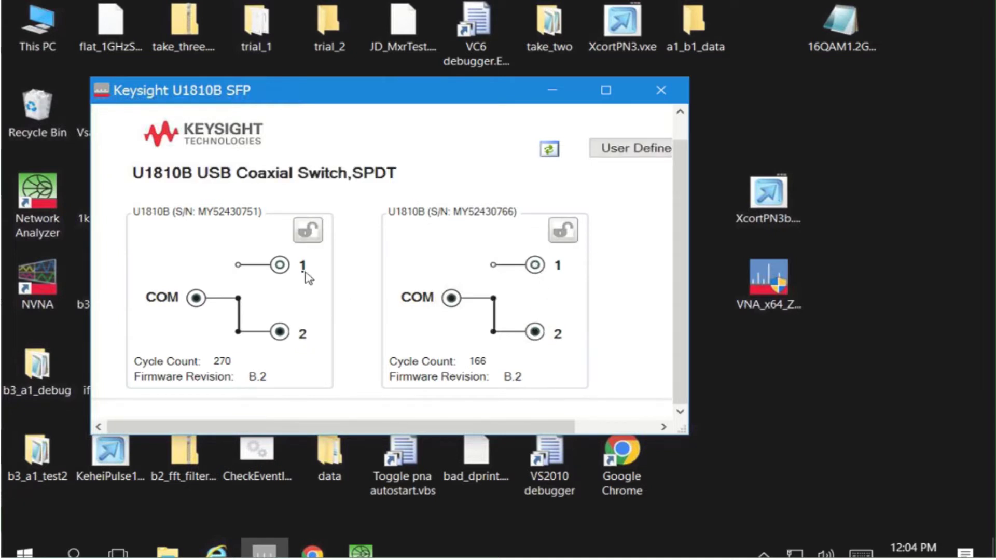
left_click(280, 267)
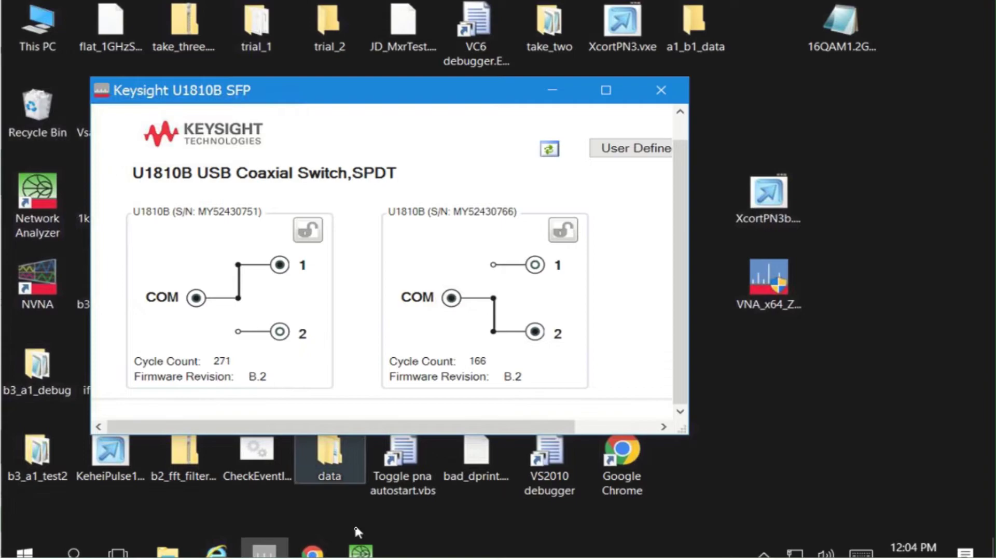
left_click(362, 551)
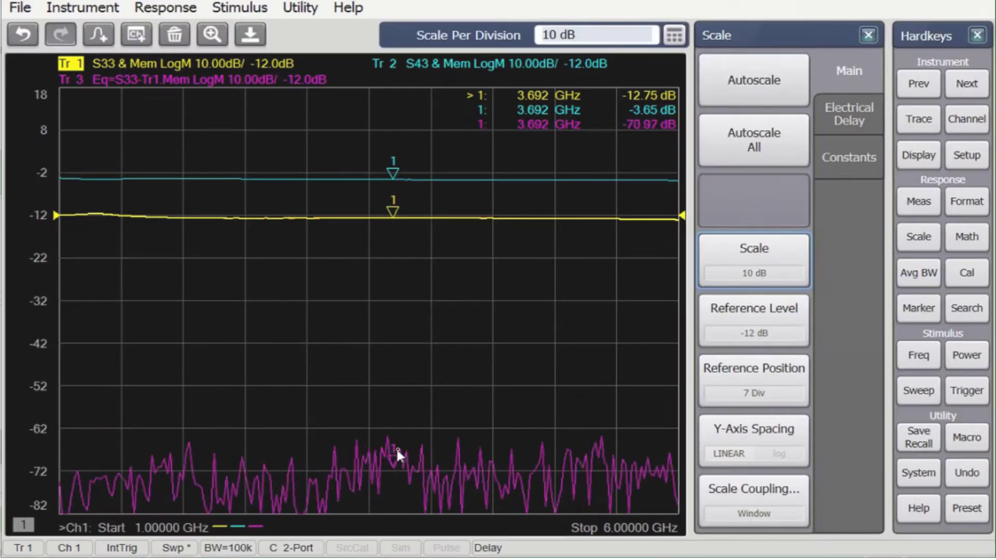
- Set channel 1's IF bandwidth to 1 kHz and switch to Keysight U1810B SFP
left_click(927, 270)
left_click(757, 321)
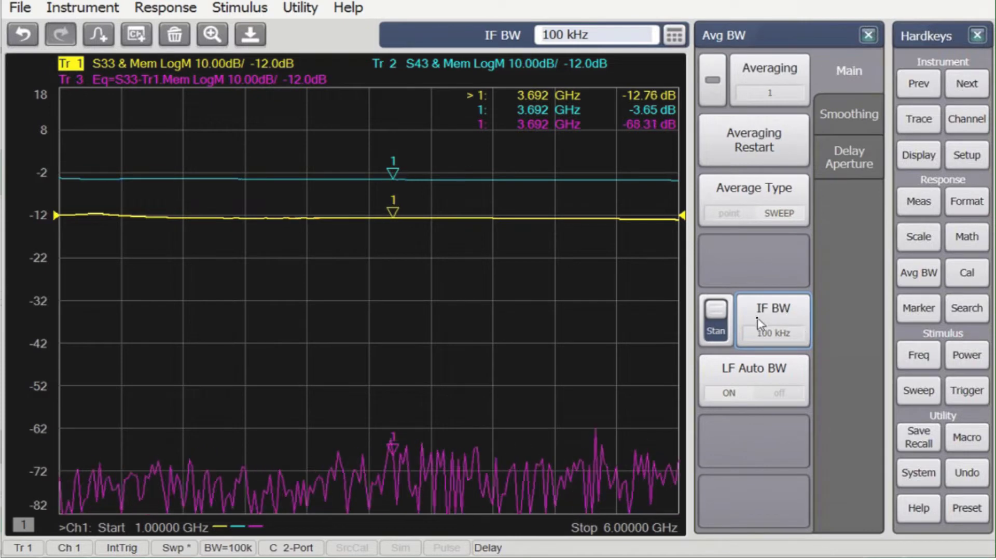
type("1 k")
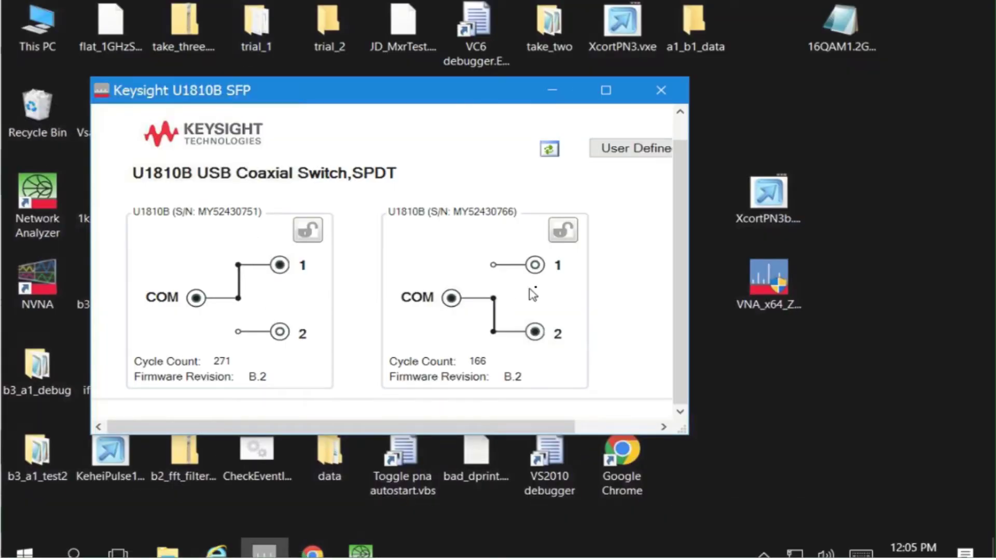
- Set the first coaxial switch to port 2 and the second to port 1, and return to the network analyzer
left_click(279, 333)
left_click(535, 265)
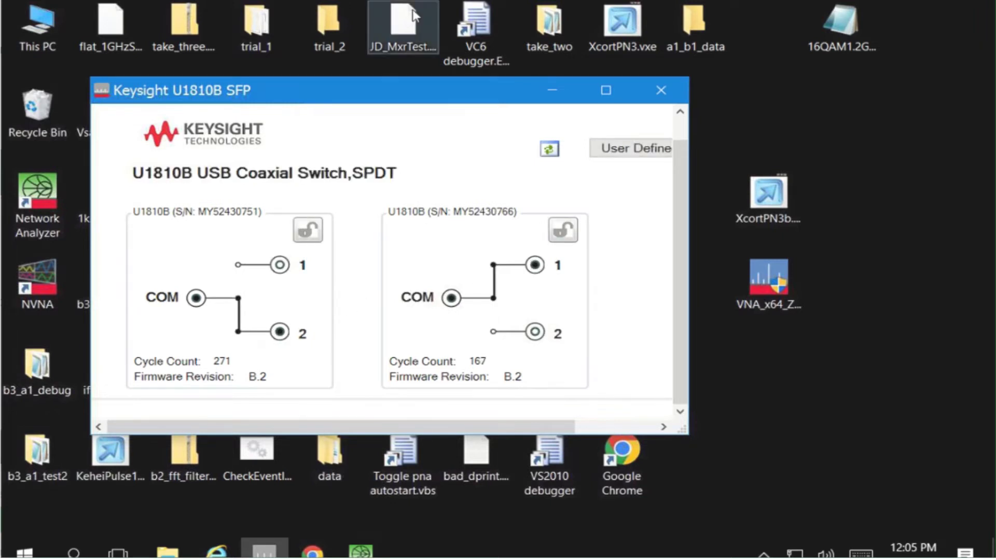
key("alt+Tab")
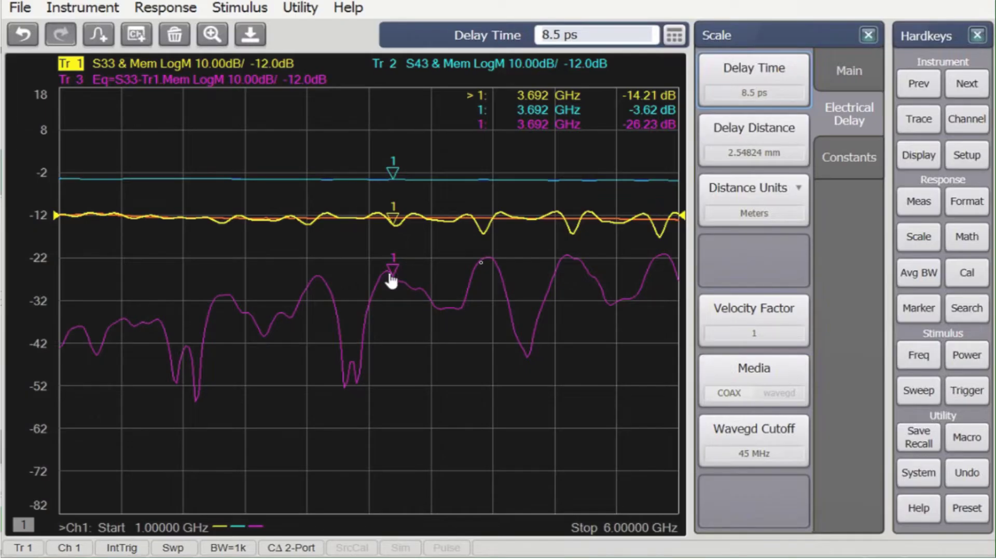
- Recorrect Port 3 on channel 1 with Cal Update, using System Default as the reference cal set, and close the dialog
left_click(969, 276)
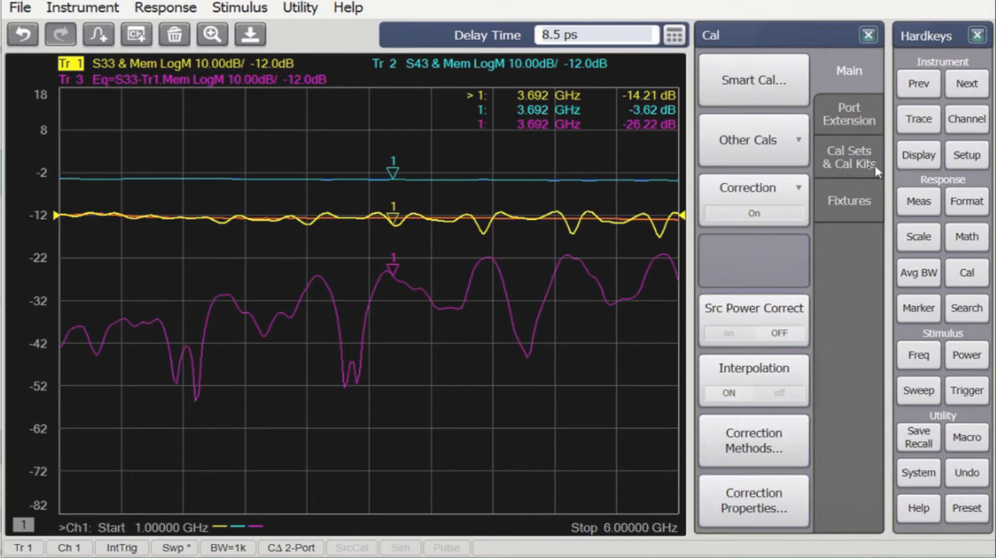
left_click(857, 165)
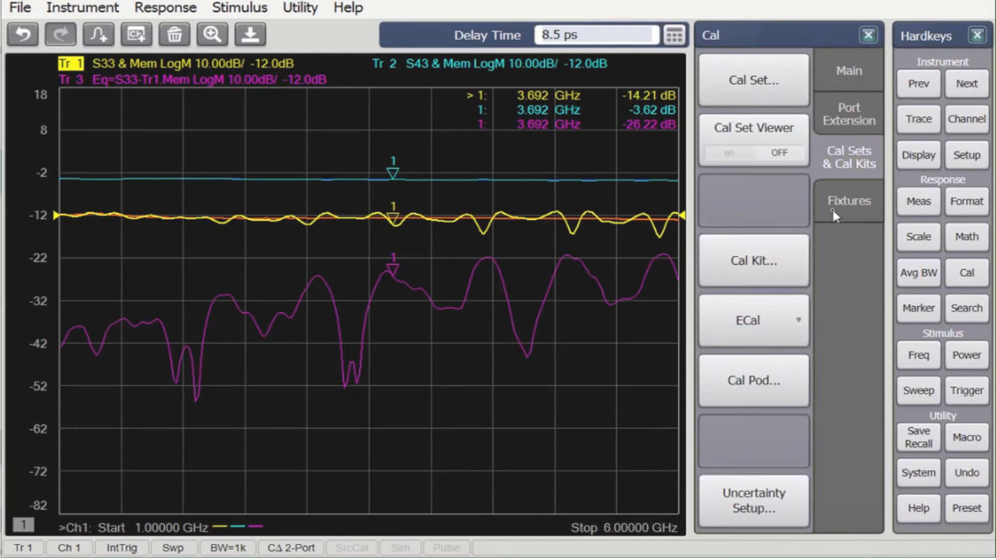
left_click(839, 86)
left_click(754, 141)
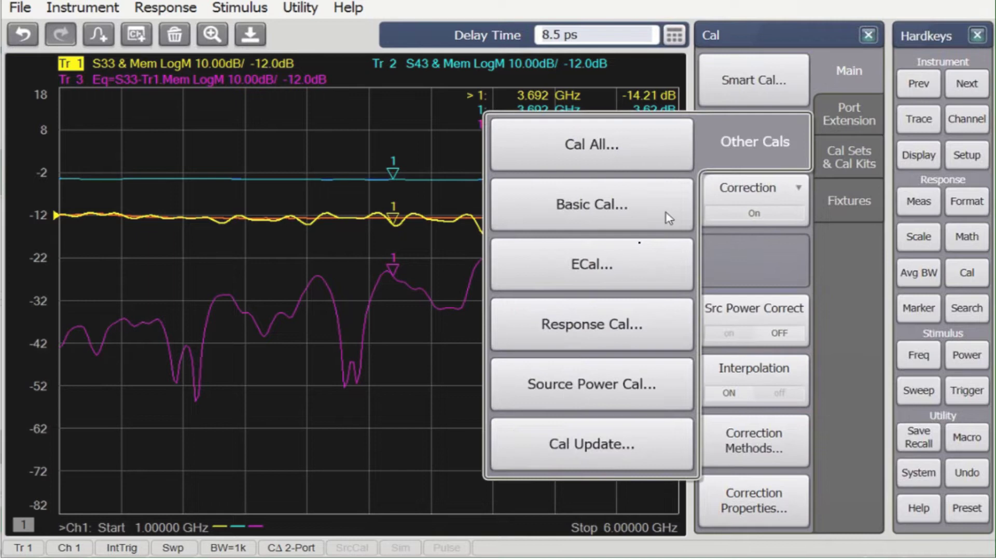
left_click(552, 439)
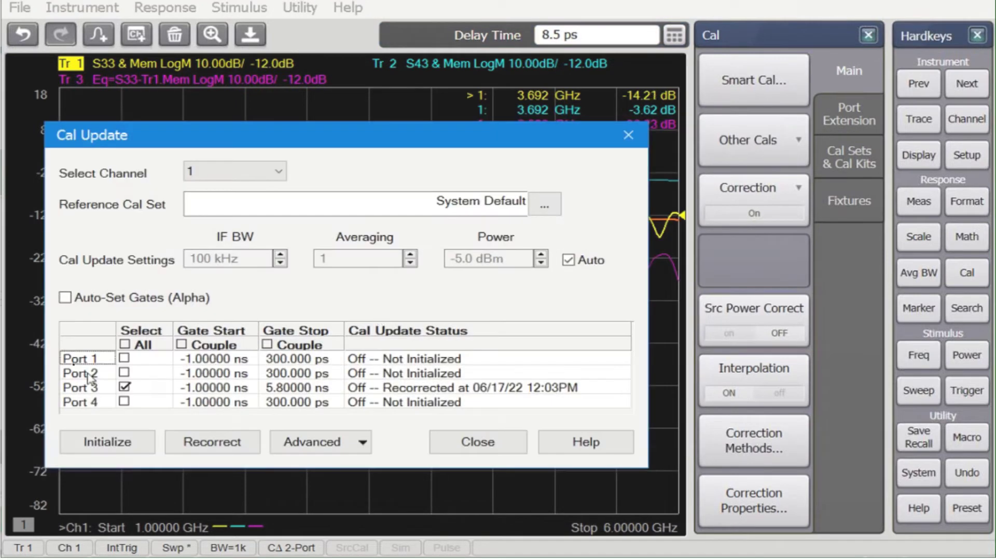
left_click(192, 434)
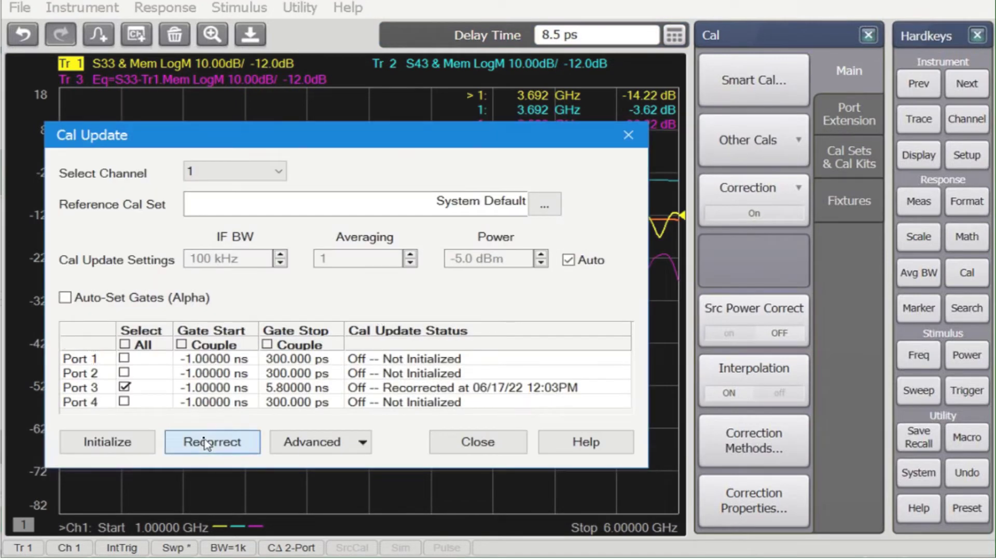
left_click(493, 444)
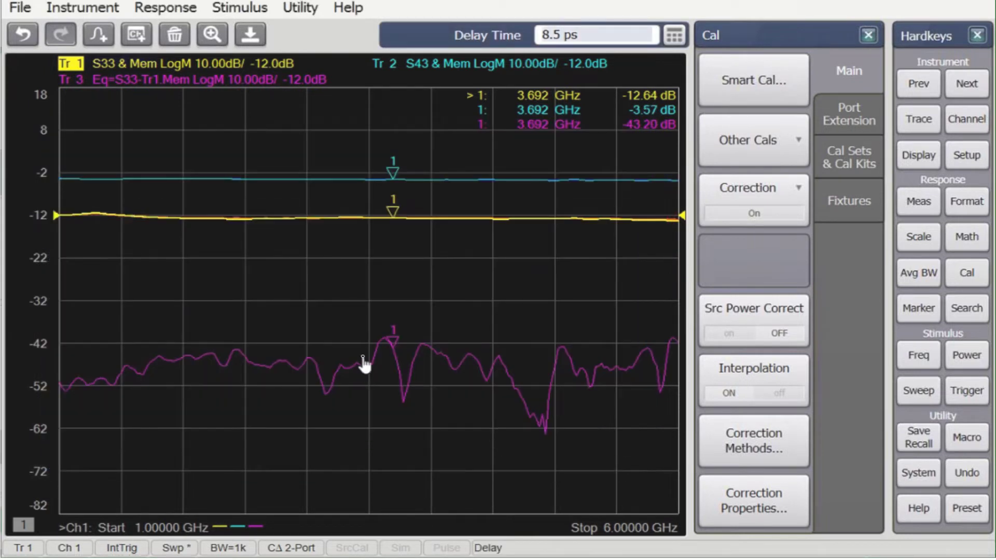
- Move marker 1 on Trace 3 to 3.616 GHz and review the Cal Update settings for channel 1
left_click_drag(391, 352, 383, 338)
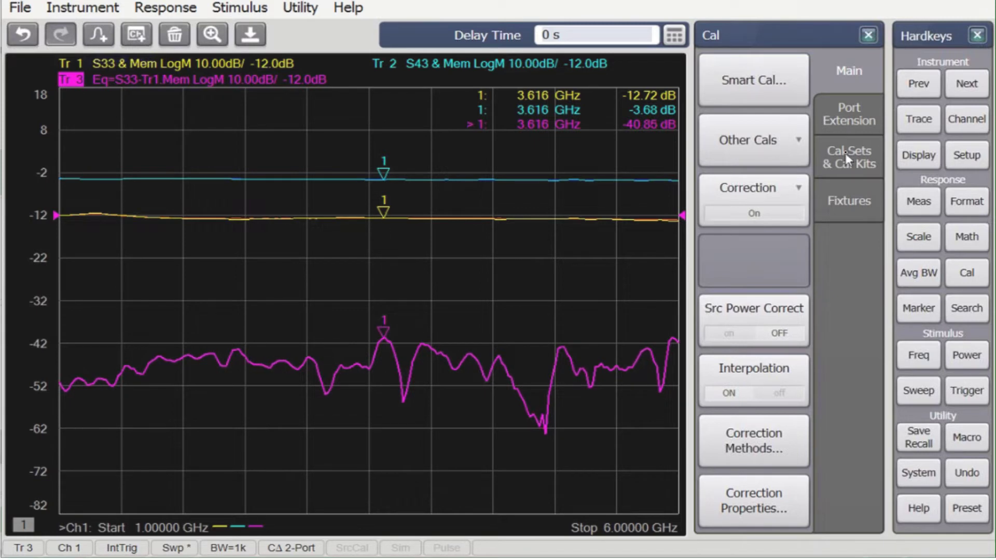
left_click(781, 145)
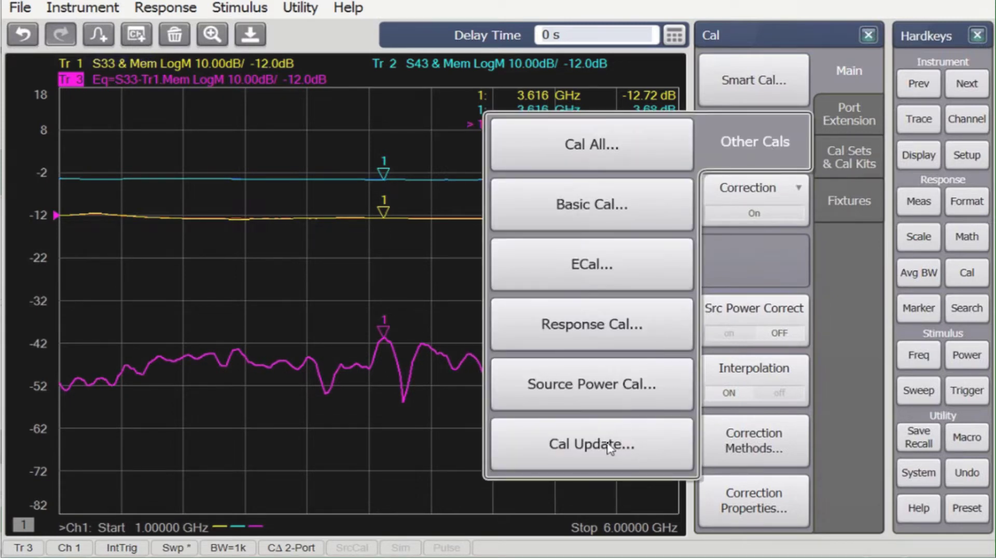
left_click(607, 446)
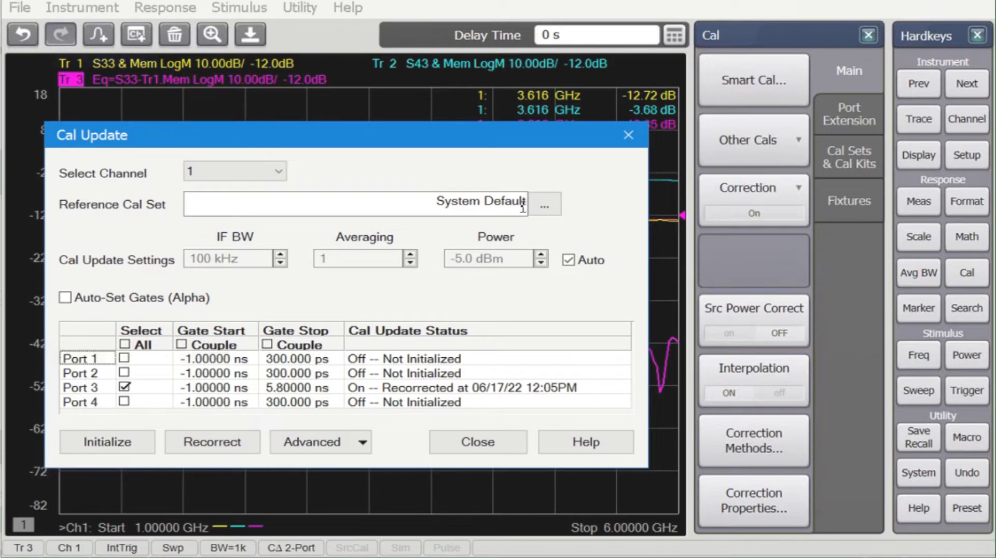
left_click(478, 442)
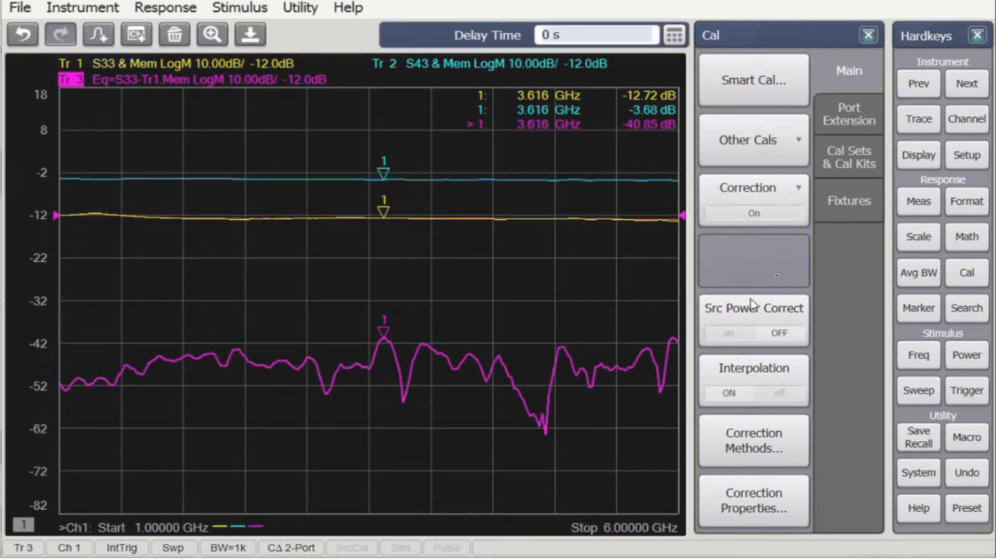
- Put channel 1's sweep on hold and create a new channel with the Standard measurement class
left_click(967, 391)
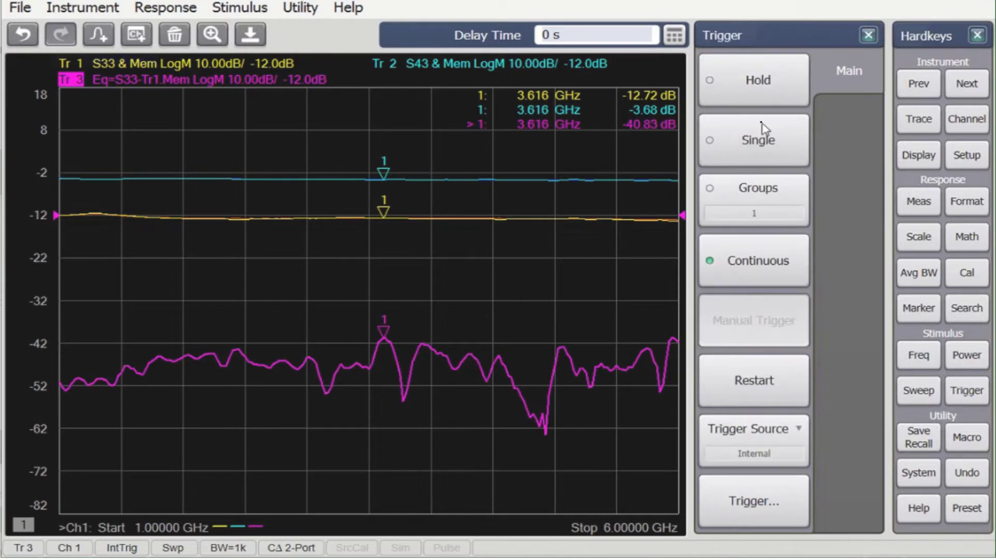
left_click(918, 204)
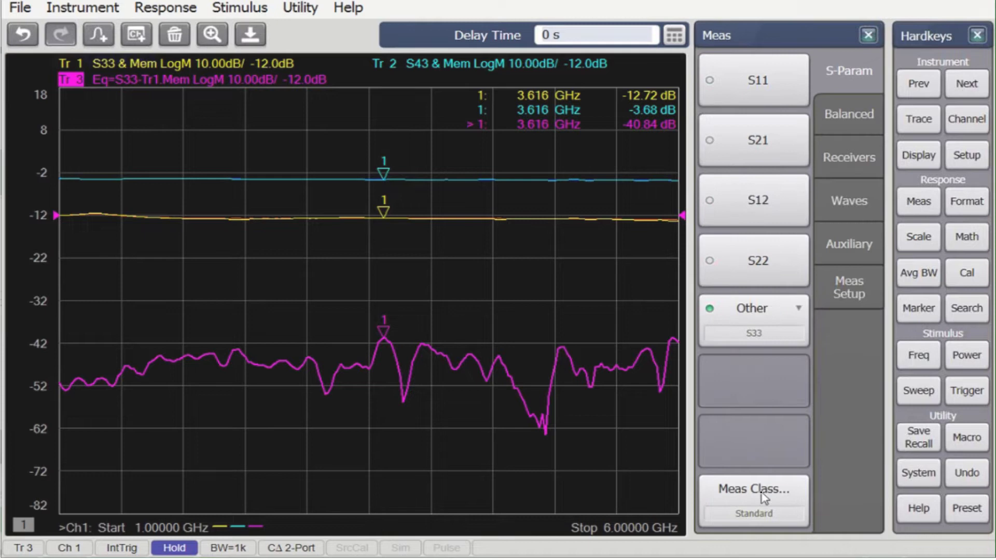
left_click(765, 497)
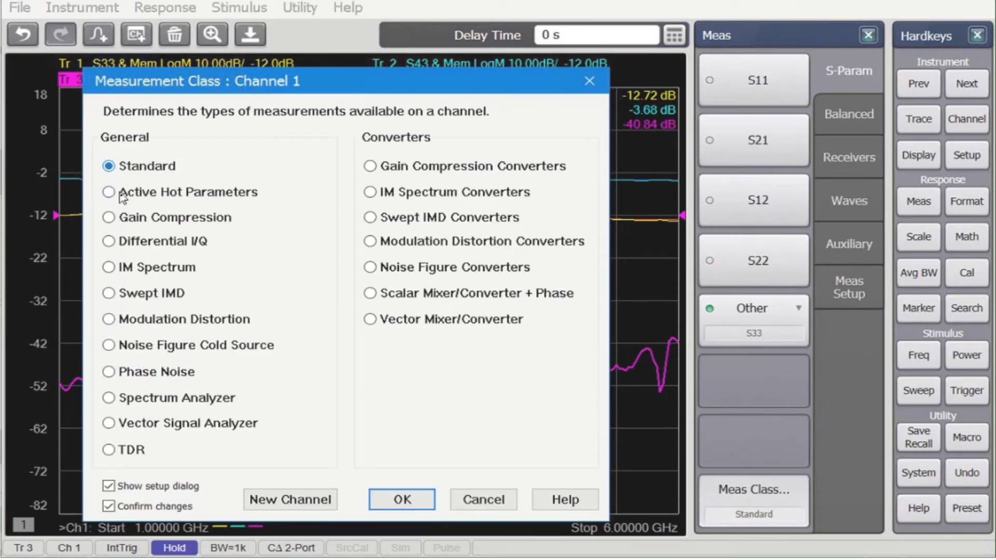
left_click(283, 498)
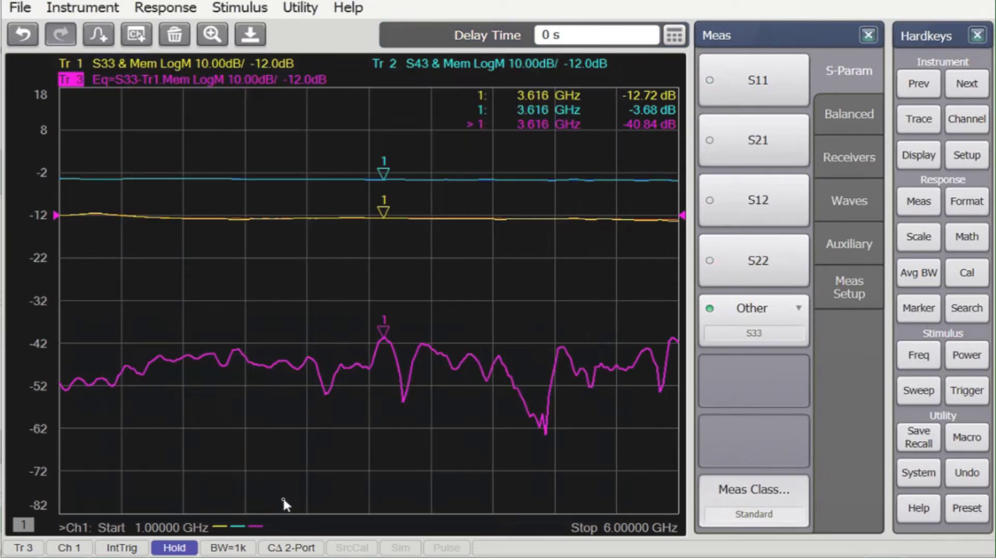
left_click(252, 441)
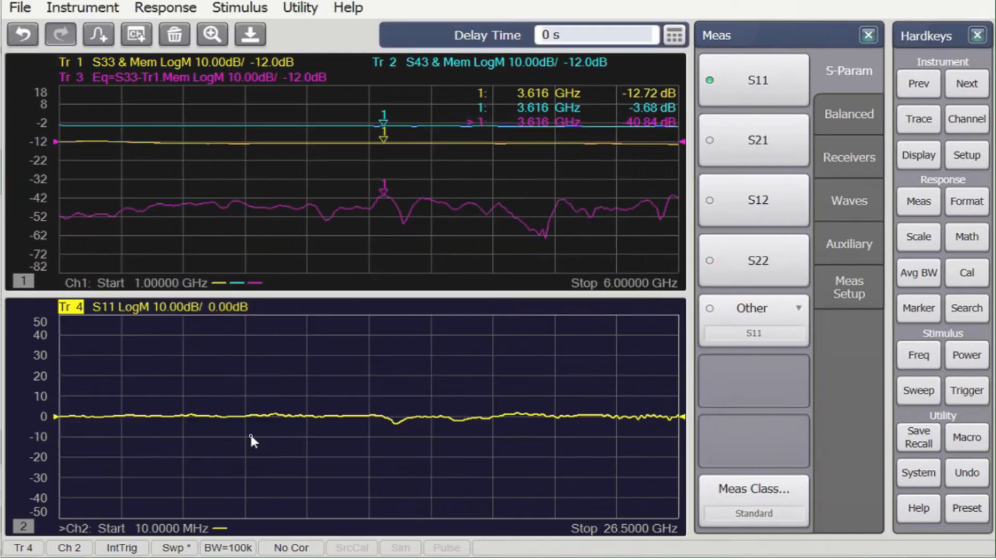
- Apply the SytemJD cal set to channel 2, changing the channel's stimulus settings to match the cal set
left_click(968, 275)
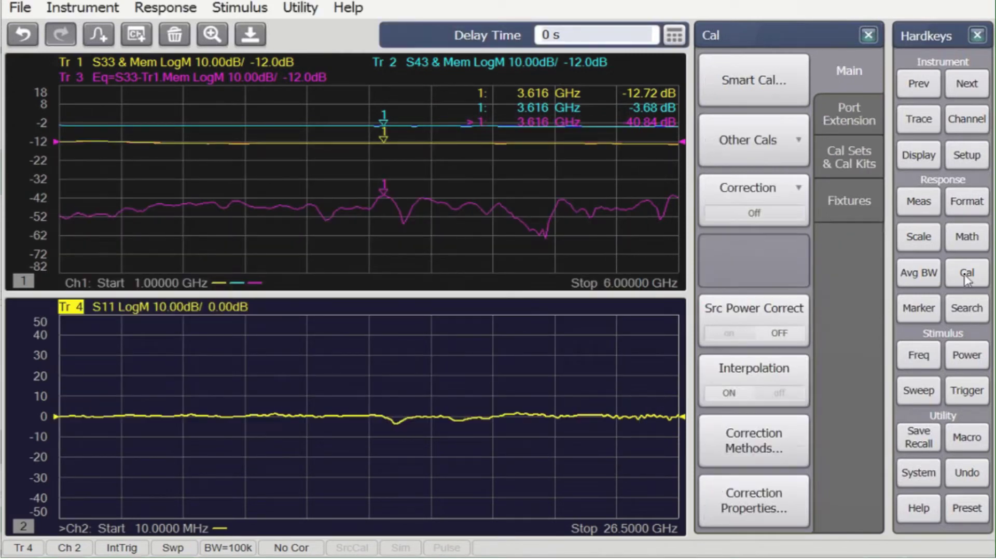
left_click(755, 143)
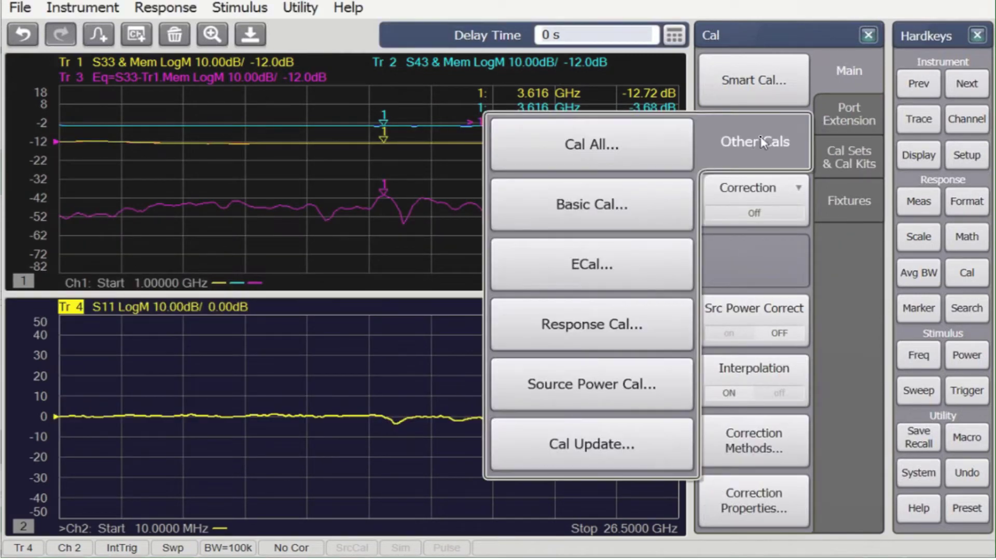
left_click(830, 150)
left_click(830, 150)
left_click(734, 80)
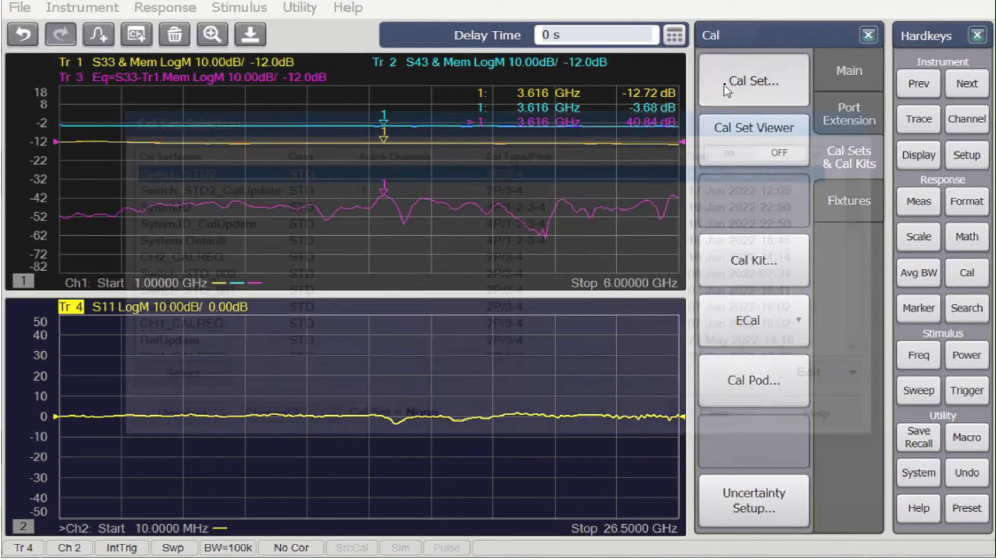
left_click(152, 208)
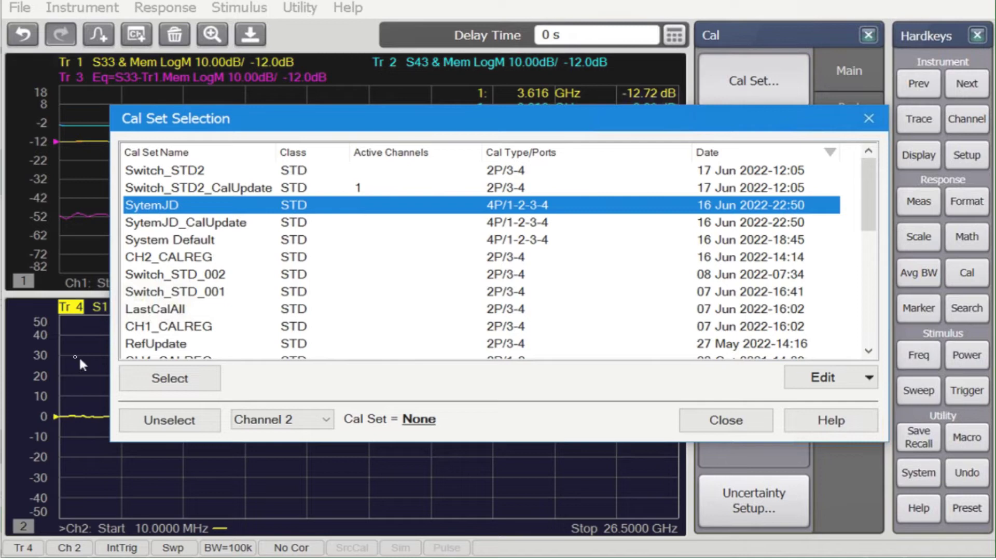
left_click(153, 378)
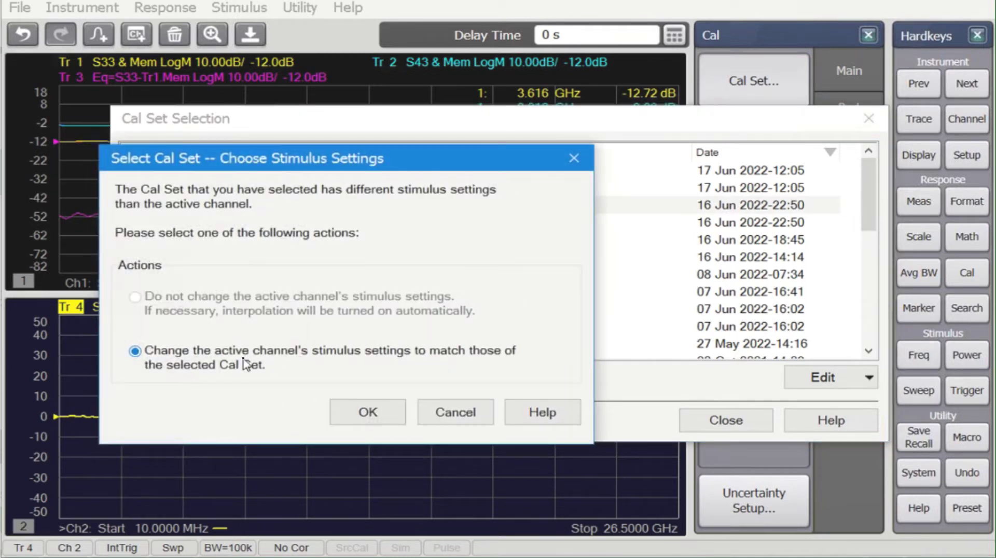
left_click(345, 411)
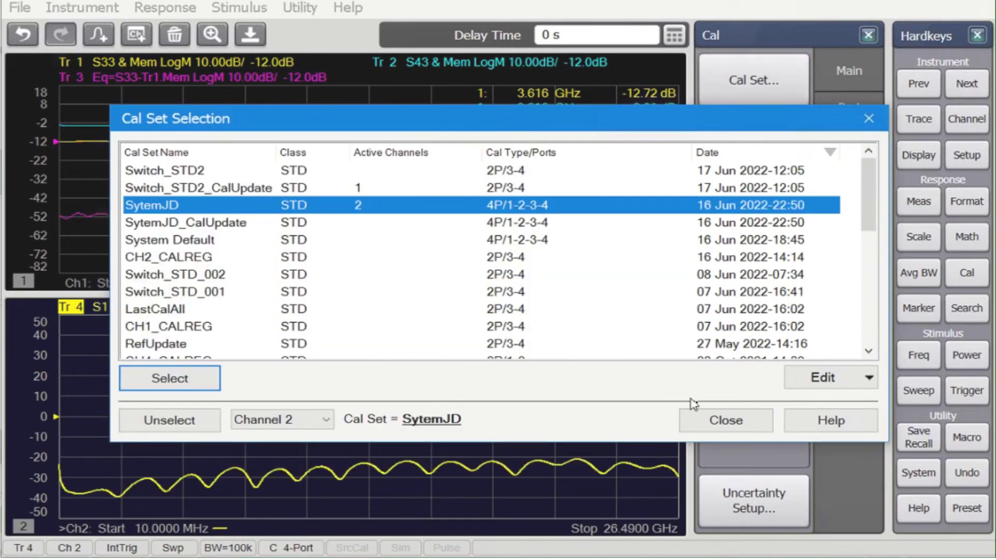
left_click(722, 420)
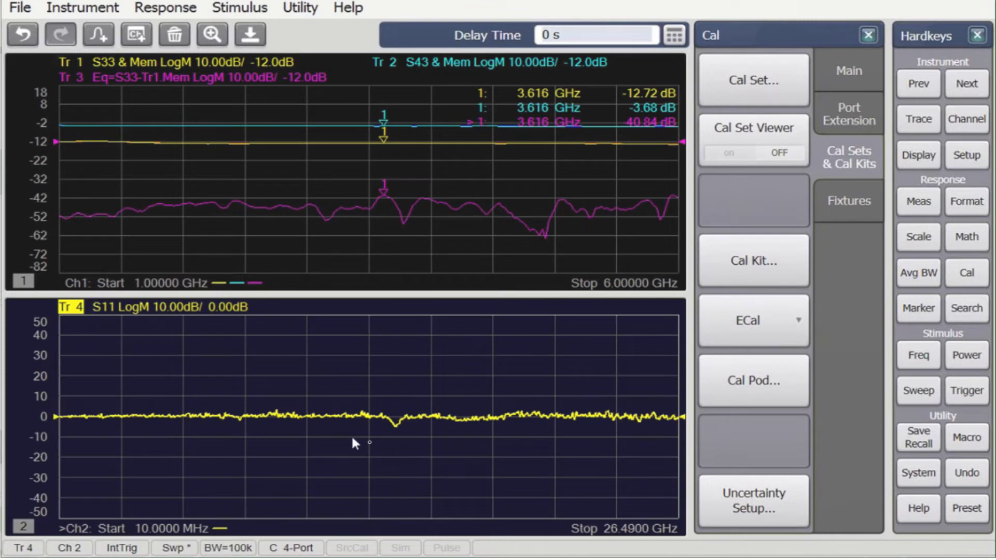
- Change Trace 4 in channel 2 to measure S33
left_click(968, 390)
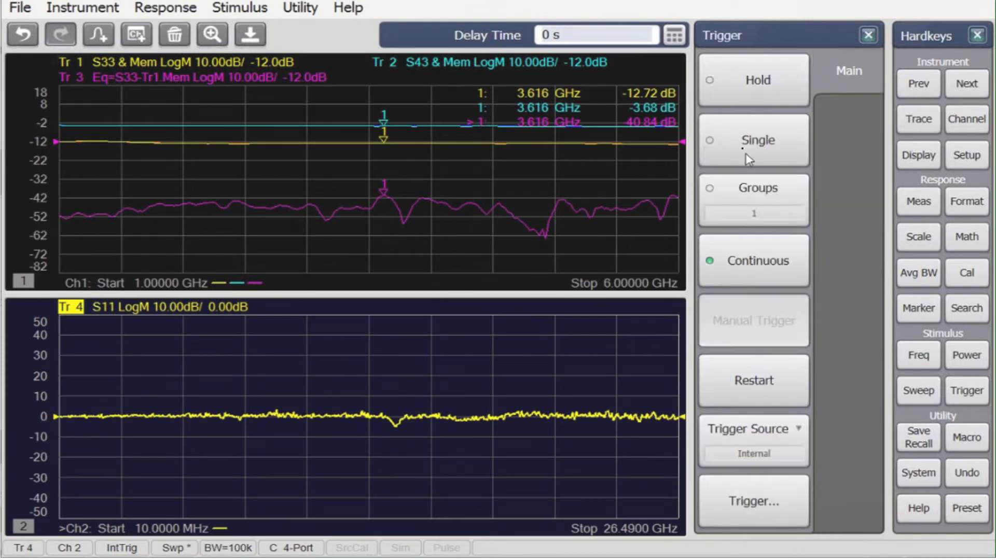
left_click(918, 201)
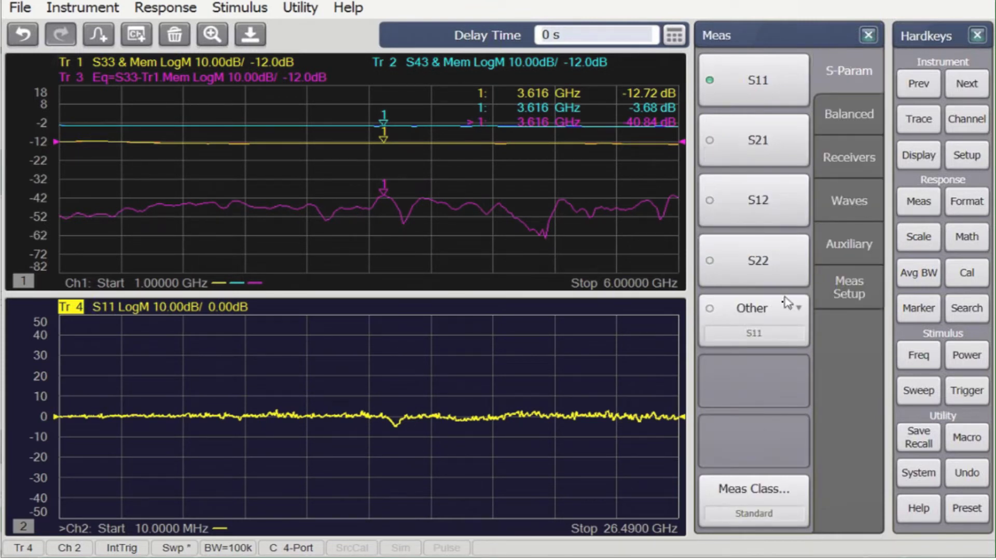
left_click(770, 320)
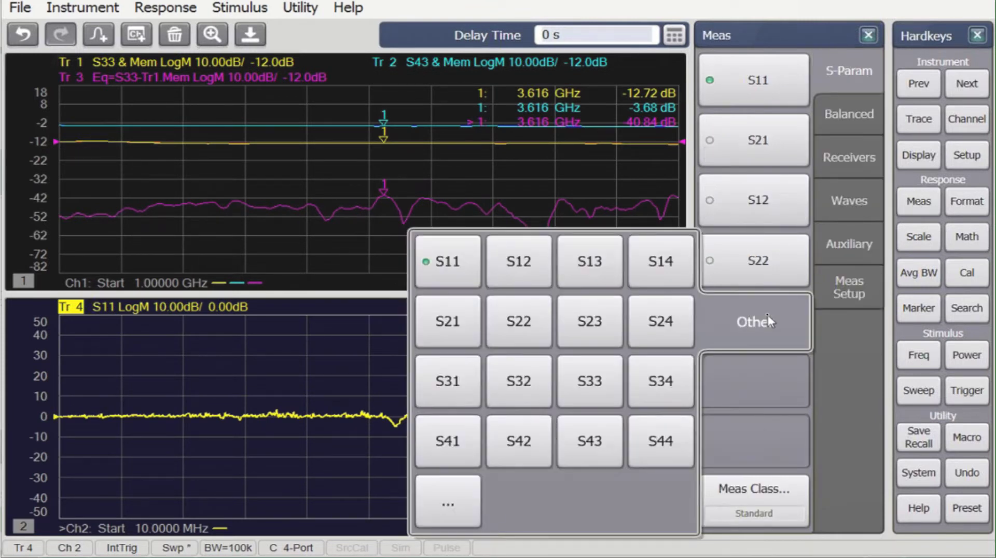
left_click(590, 386)
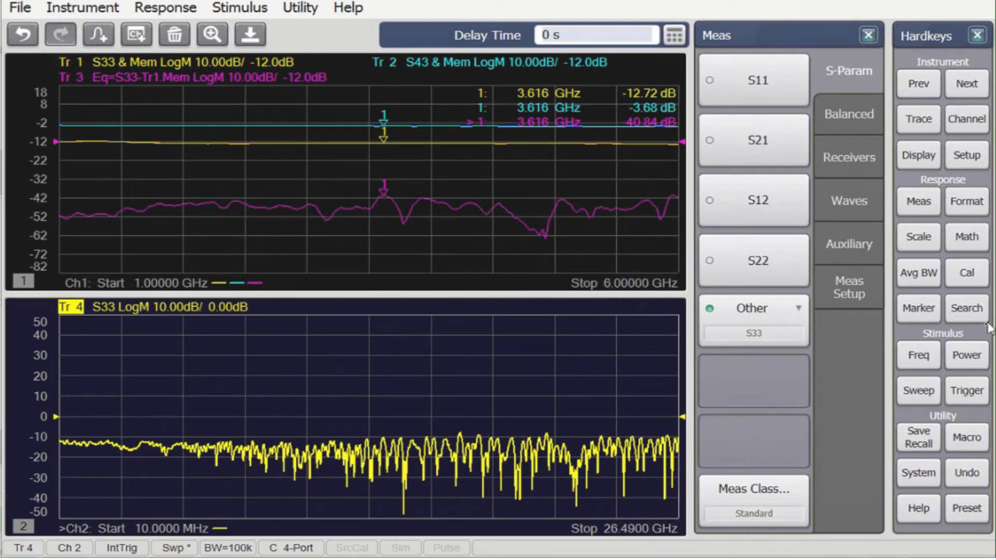
- Turn on the time-domain transform for the S33 trace in channel 2
left_click(916, 356)
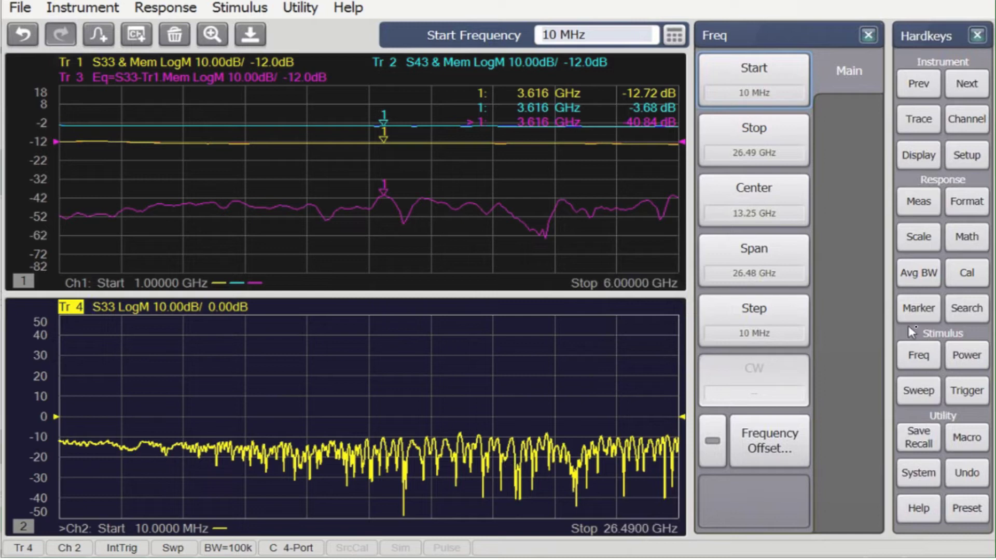
left_click(968, 236)
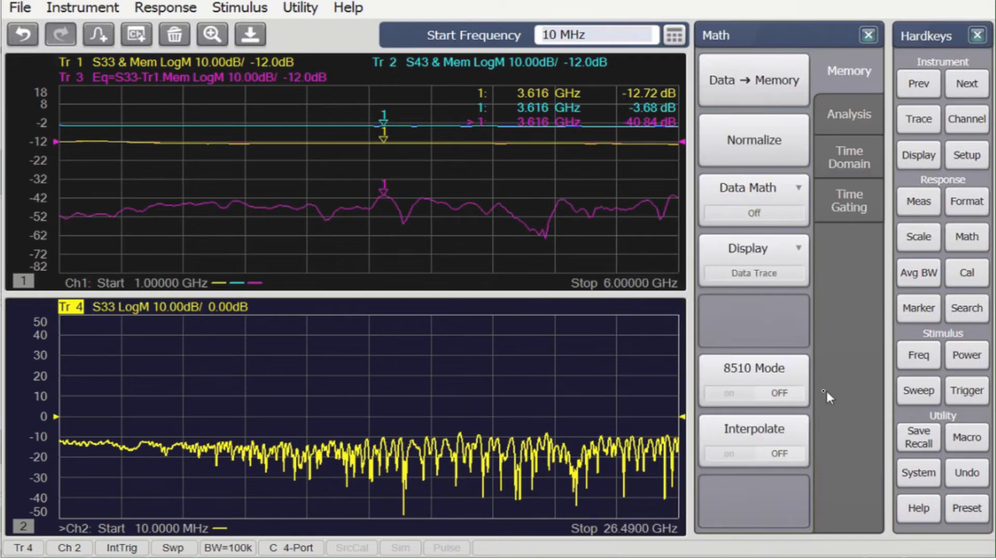
left_click(851, 120)
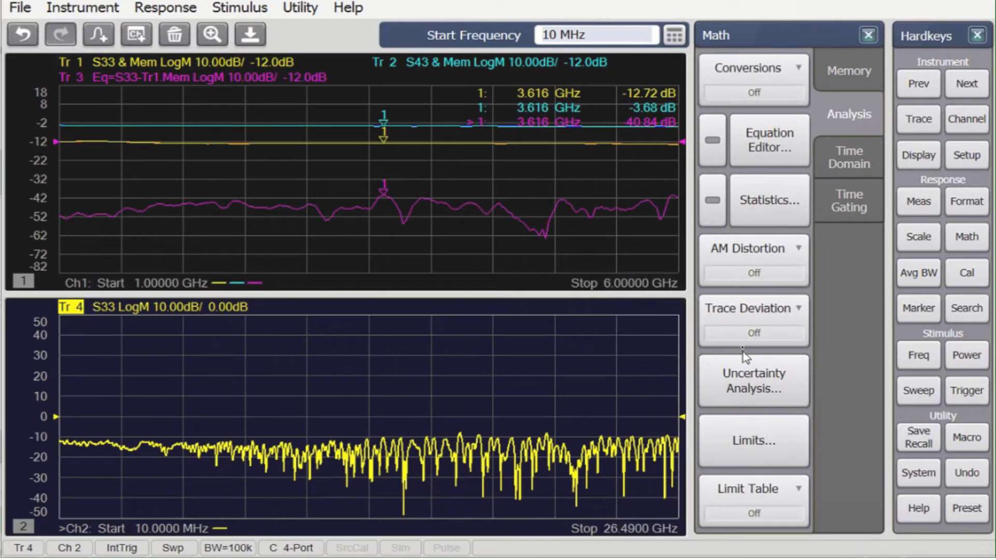
left_click(849, 157)
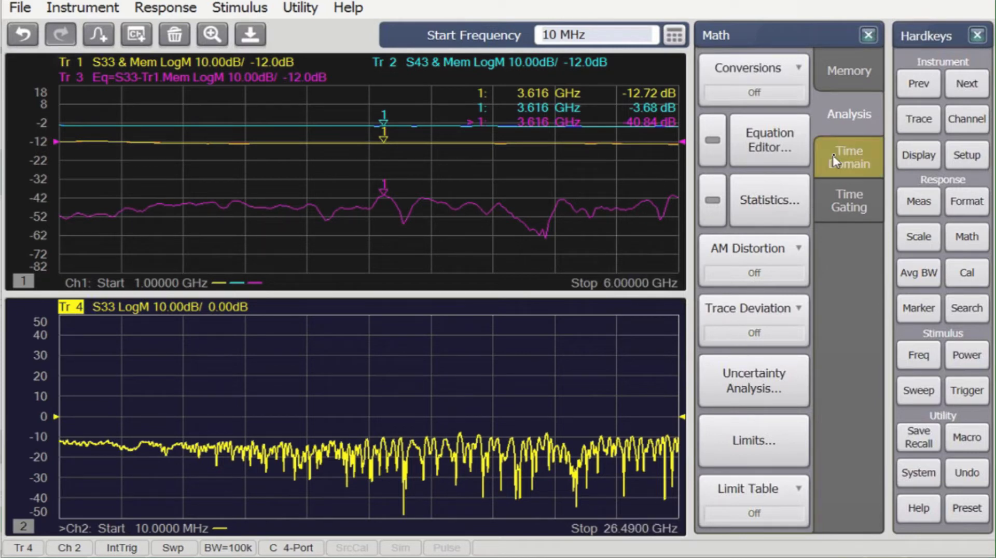
left_click(743, 99)
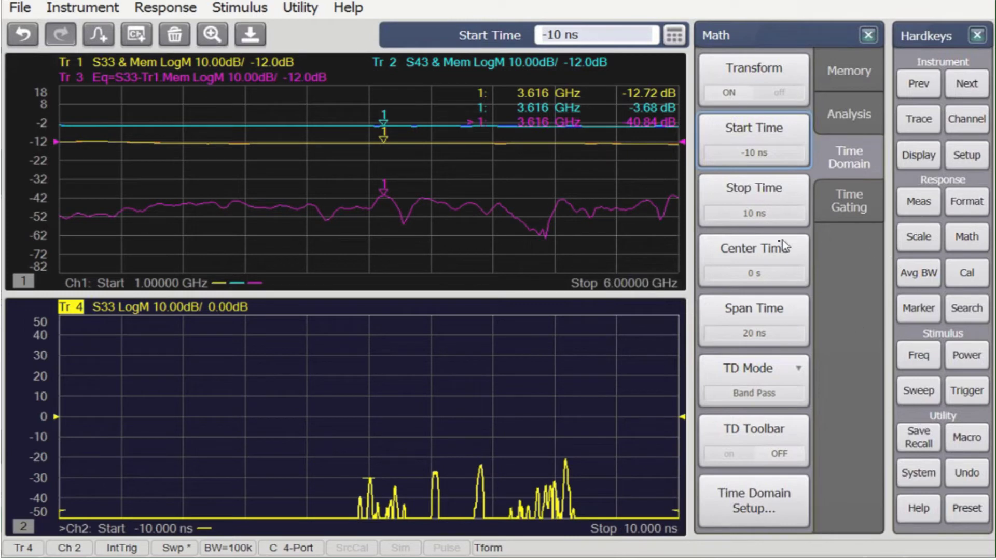
- Set the time-domain start time of Trace 4 to -1 ns and autoscale the trace
left_click(740, 154)
type("-1")
key("Return")
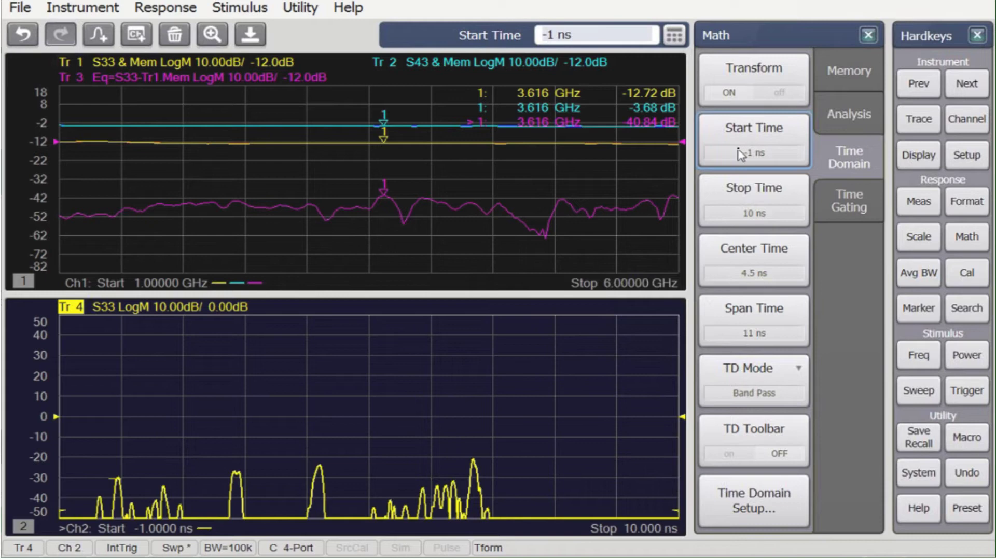
left_click(739, 199)
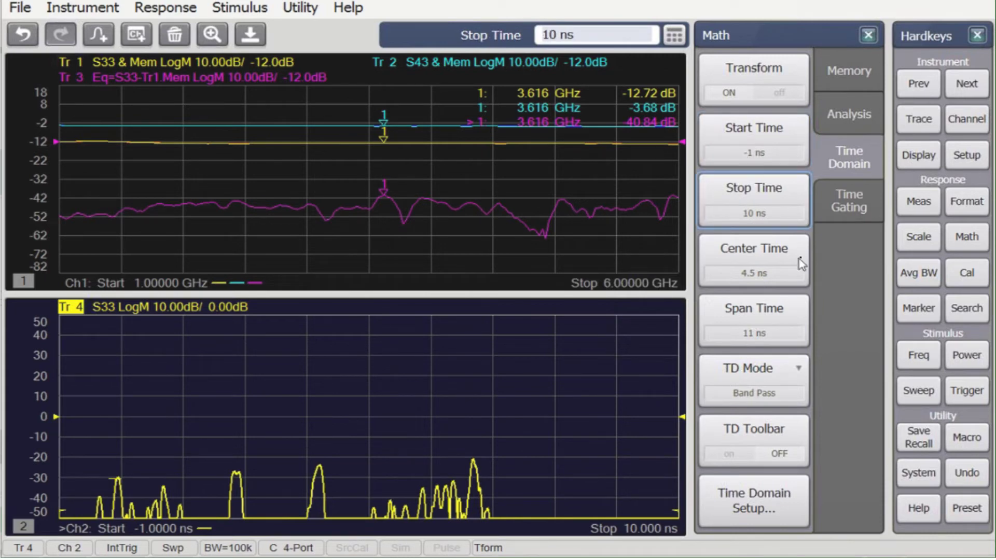
left_click(918, 237)
left_click(769, 94)
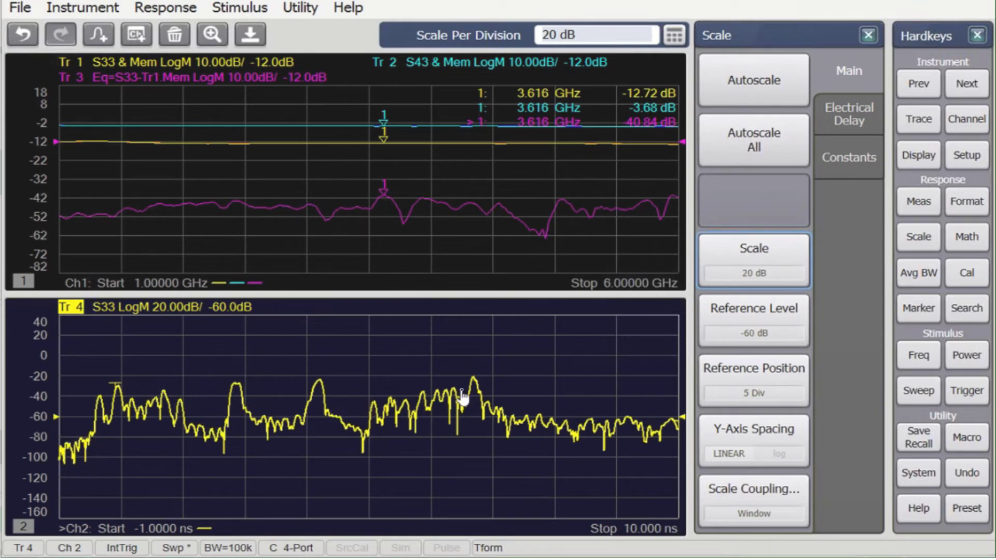
- Add Marker 1 to Trace 4 at 5.8 ns and move it to about 5.917 ns
left_click(918, 306)
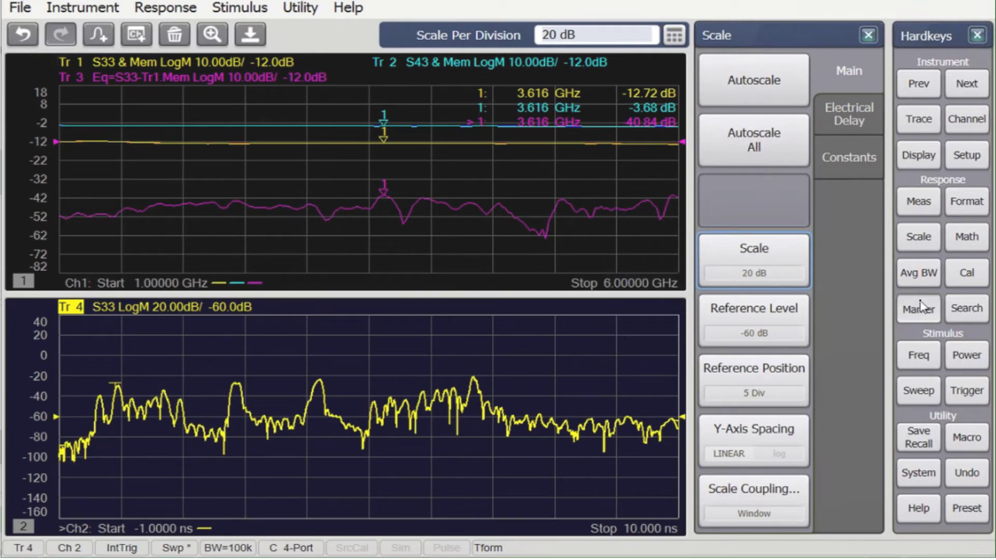
type("5.8")
key("Return")
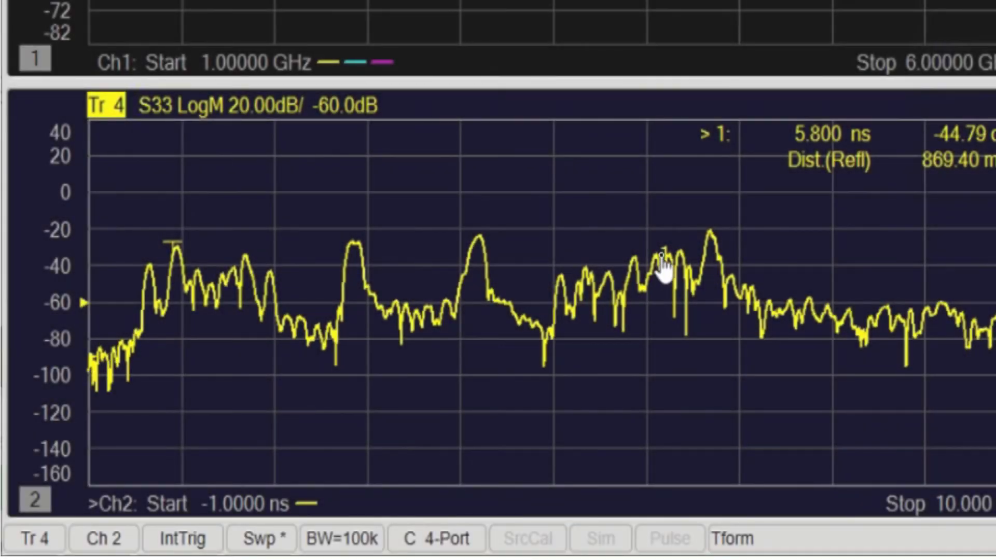
mouse_move(661, 269)
left_mouse_down()
mouse_move(698, 226)
mouse_move(716, 222)
mouse_move(671, 229)
left_mouse_up()
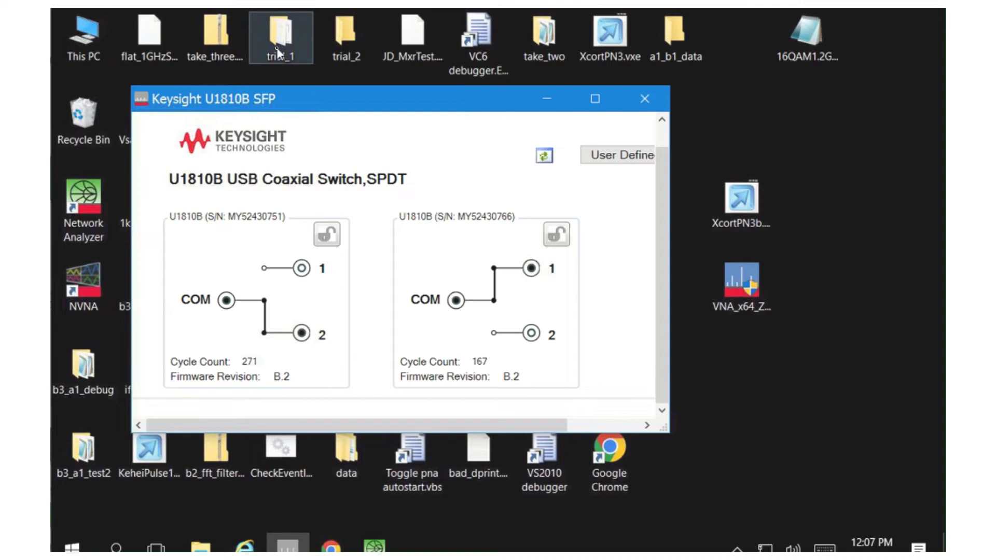
- In the Keysight U1810B SFP, set the first switch to position 1 and the second to position 2, and return to the network analyzer
left_click(303, 268)
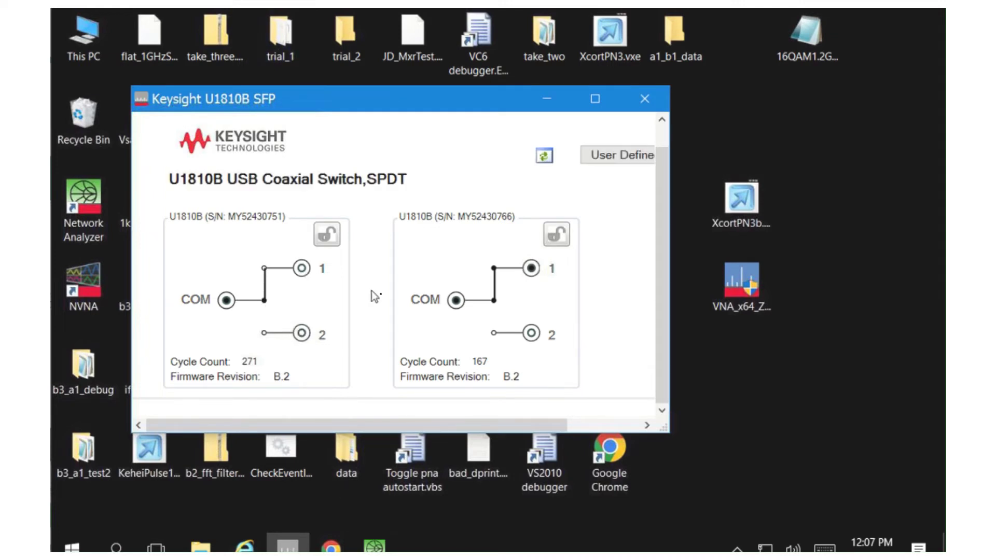
left_click(531, 332)
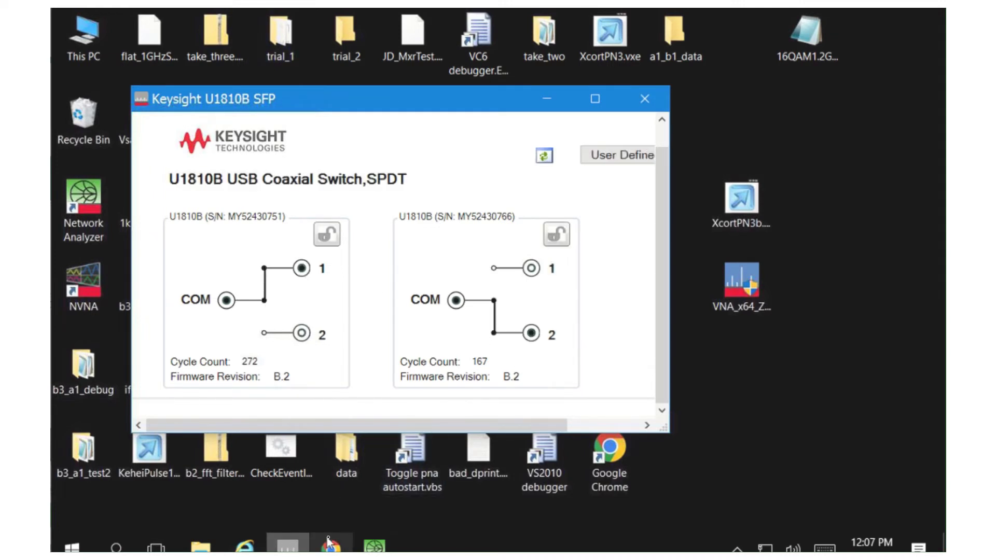
left_click(374, 546)
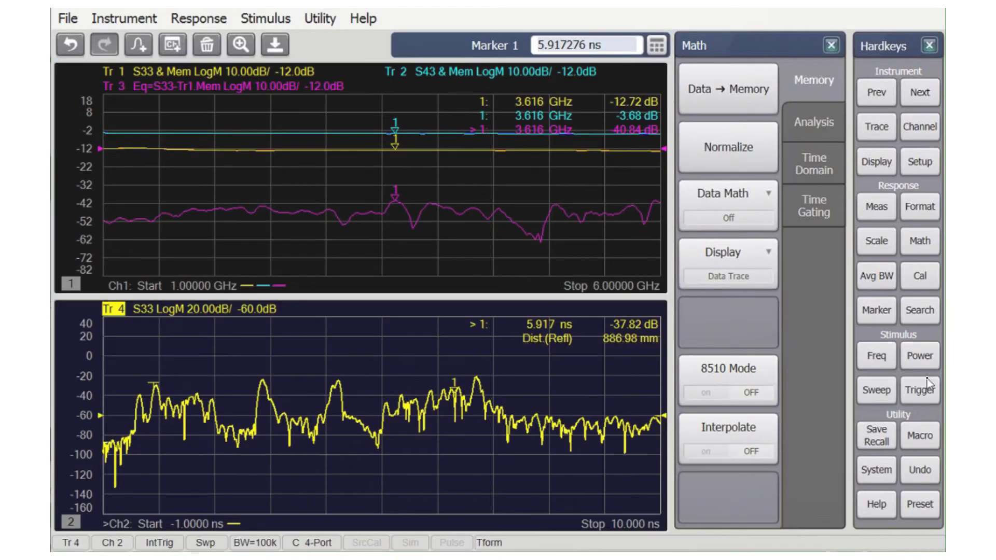
- Display both data and memory for the S33 time-domain trace in channel 2
left_click(926, 392)
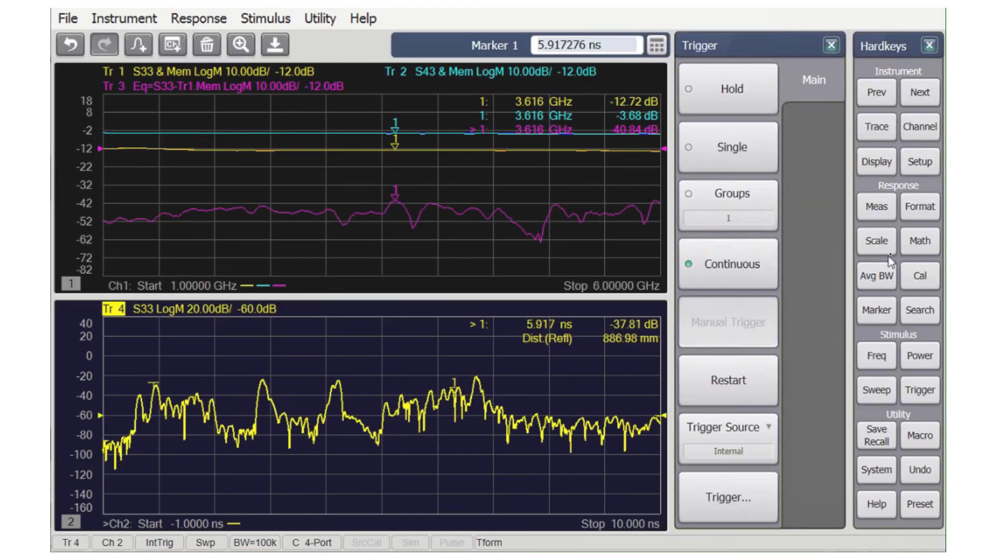
left_click(920, 241)
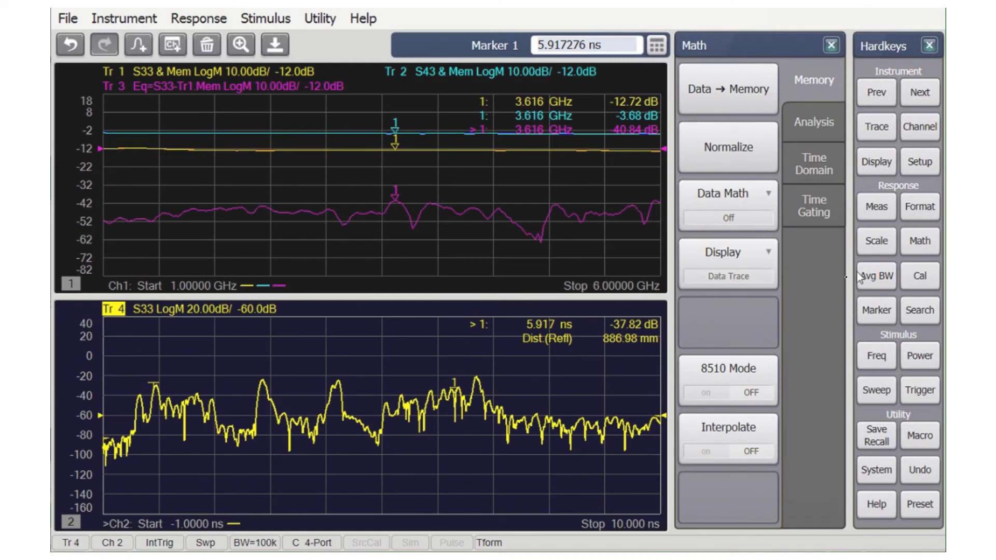
left_click(742, 263)
left_click(605, 381)
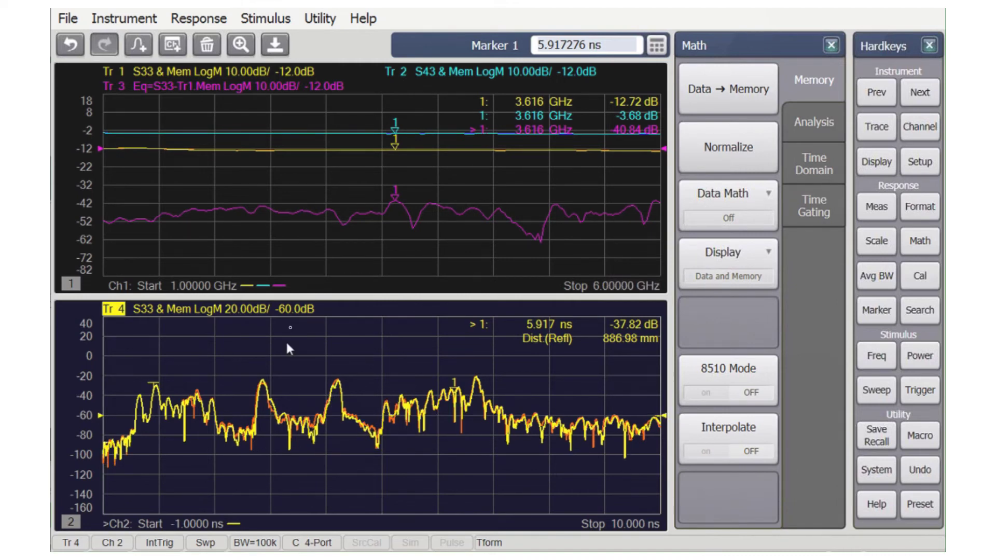
- Activate channel 1 and take a single sweep of the newly switched path
left_click(368, 160)
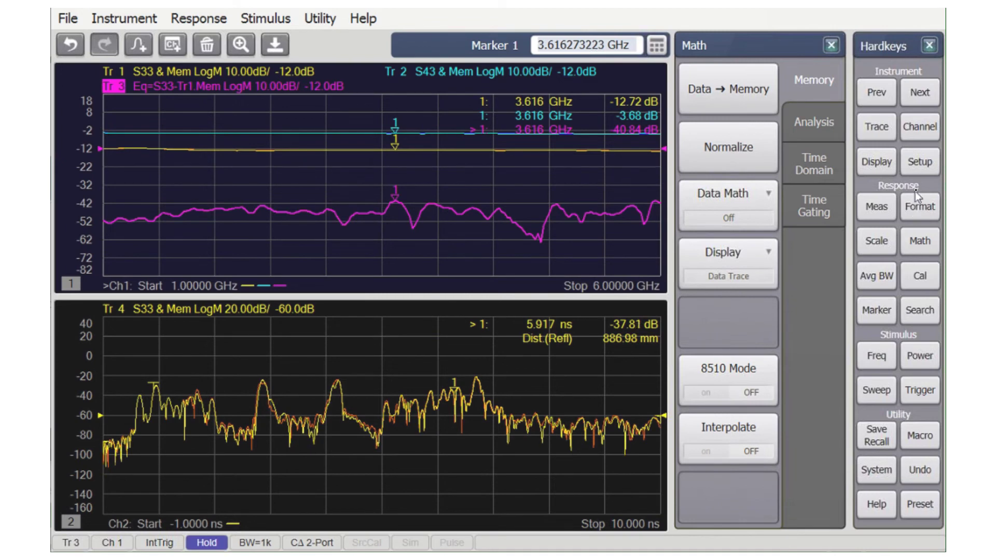
left_click(921, 391)
left_click(732, 149)
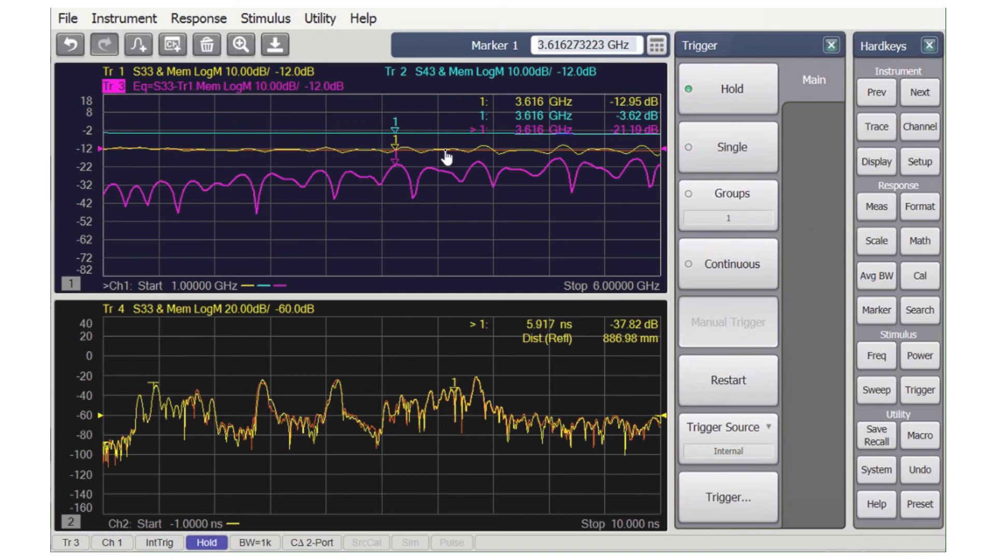
- Select Trace 1, the S33 measurement in channel 1, and autoscale it
left_click(273, 73)
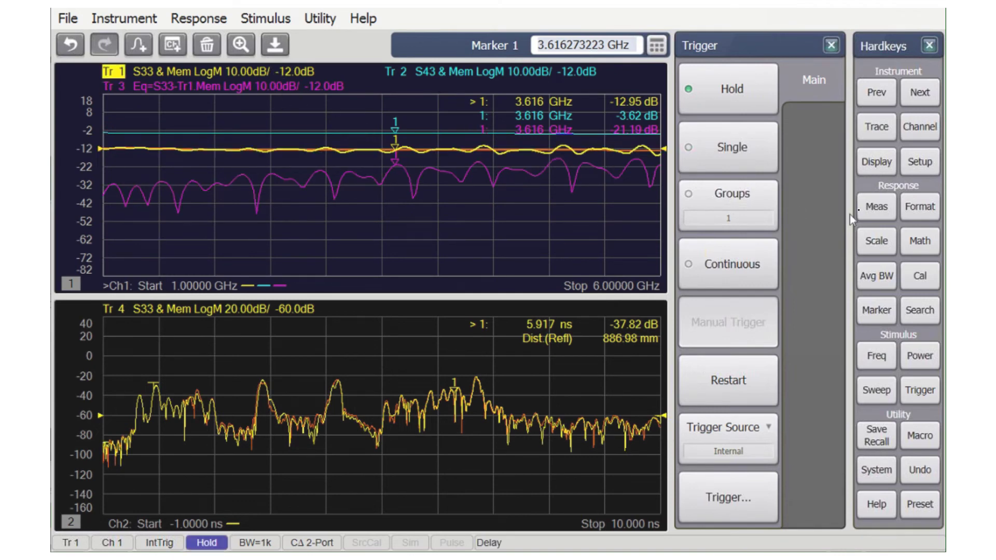
left_click(876, 241)
left_click(718, 87)
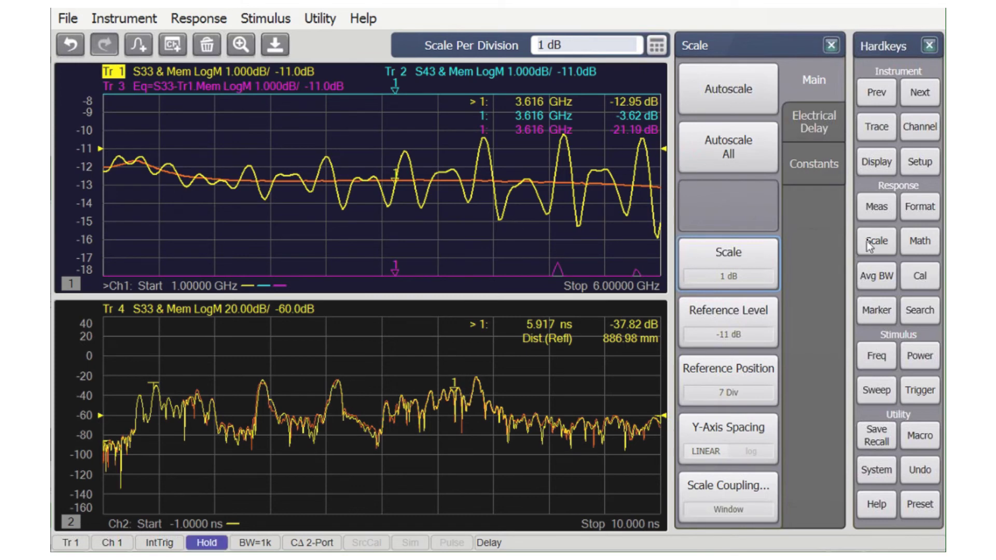
- Run a Cal Update recorrection on Port 3 of channel 1 and close the Cal Update dialog
left_click(919, 162)
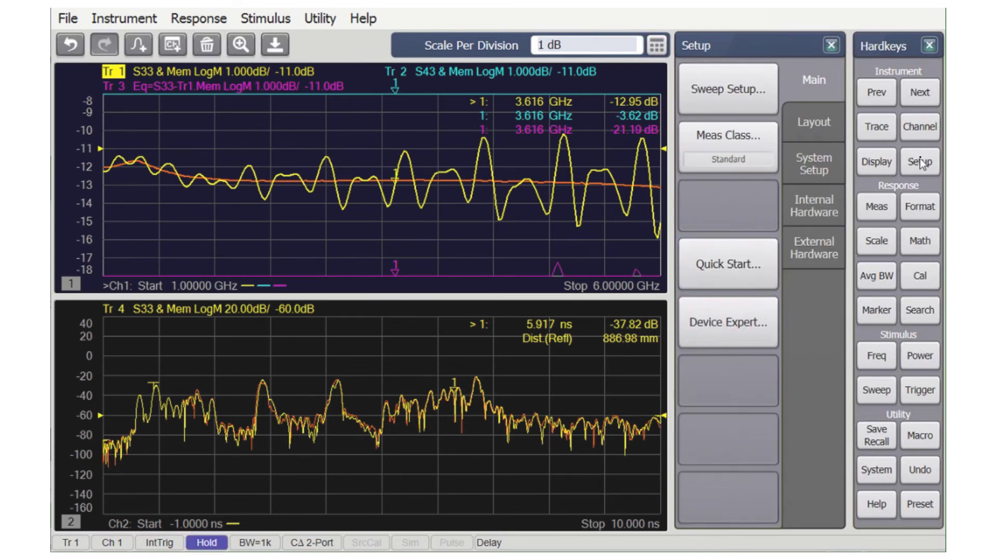
left_click(921, 278)
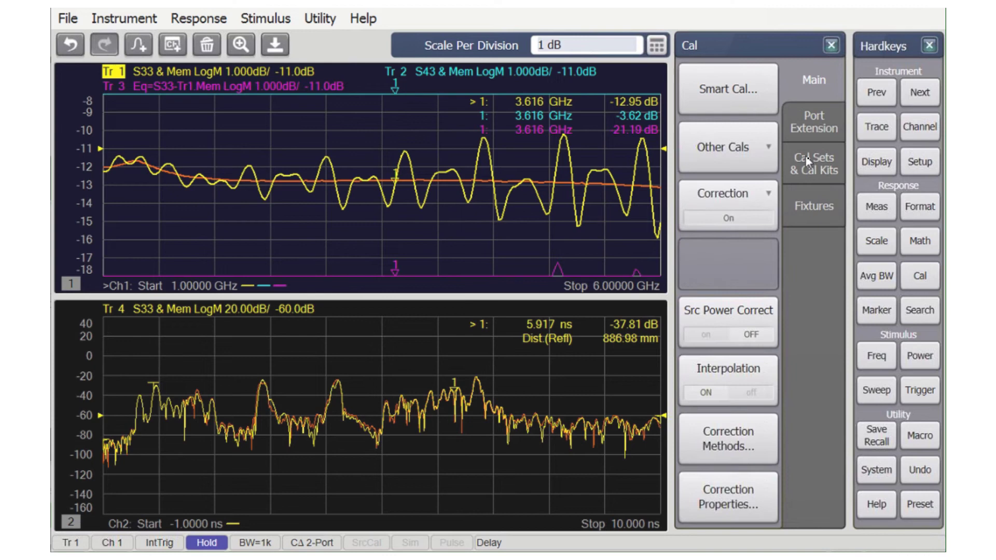
left_click(734, 145)
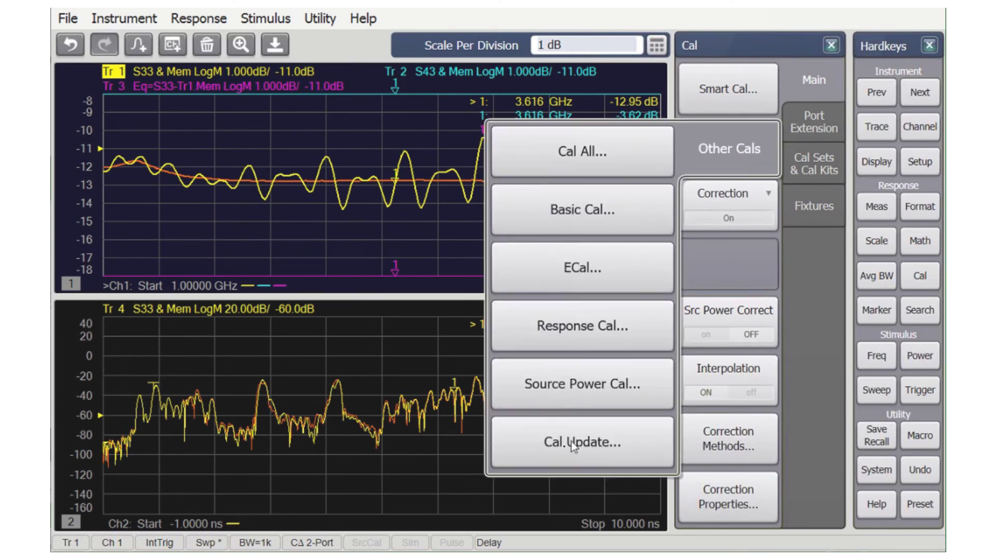
left_click(562, 447)
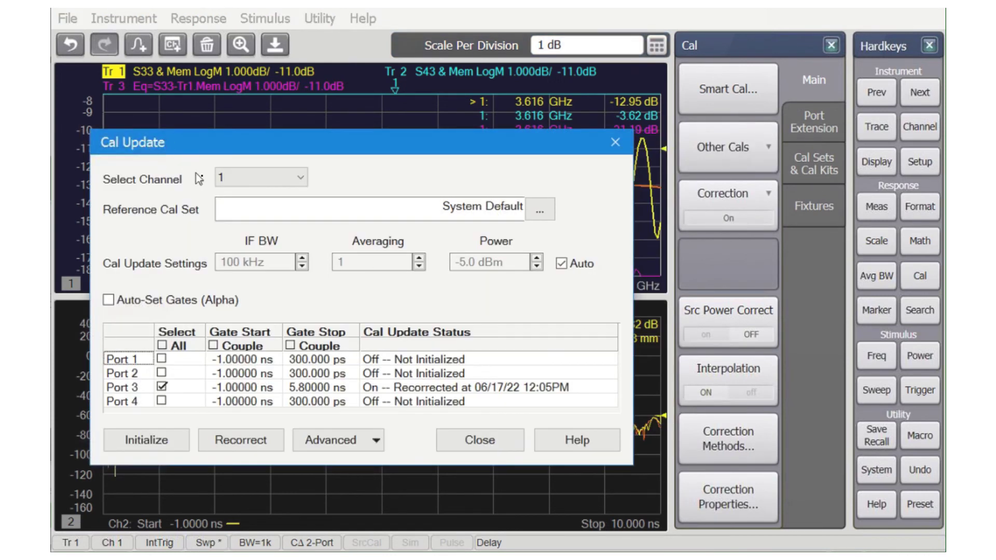
left_click(283, 437)
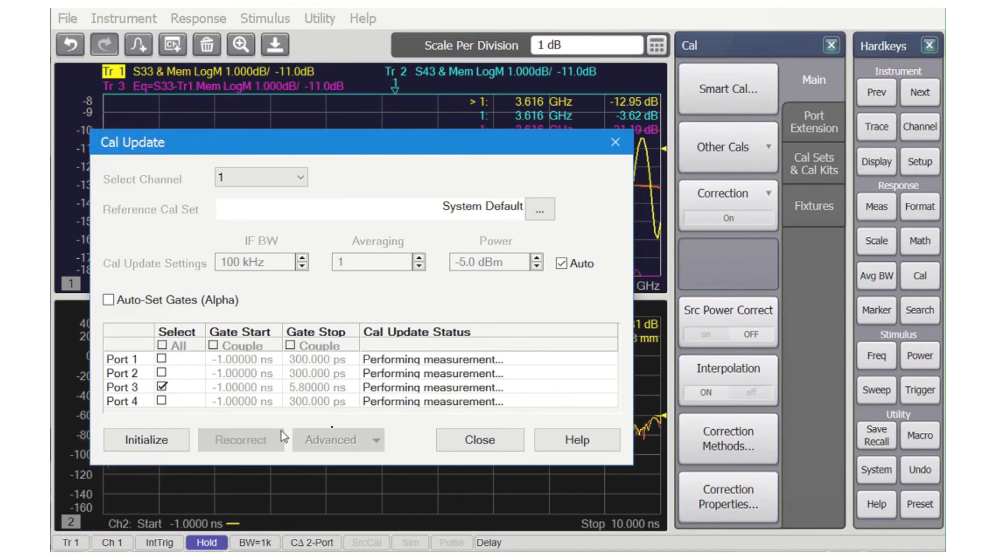
left_click(473, 440)
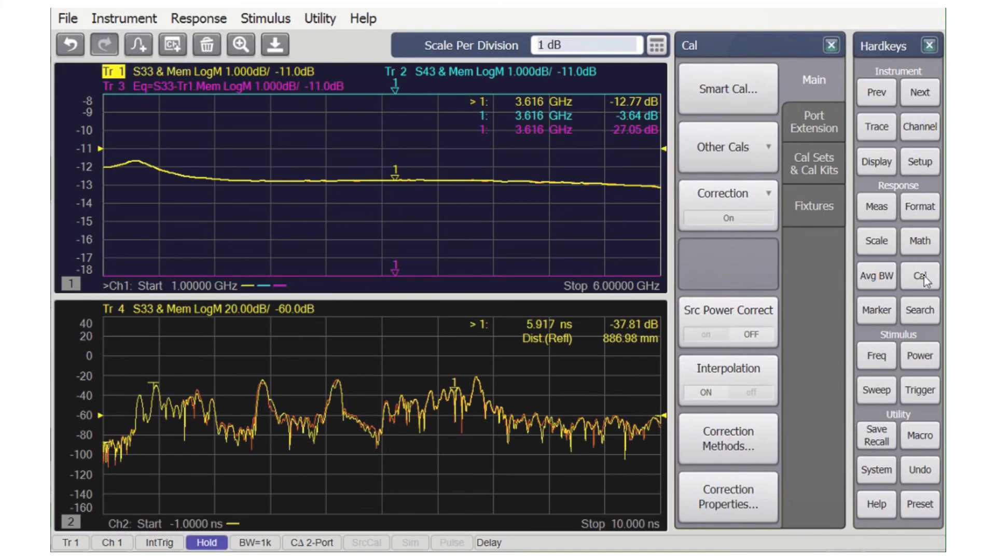
- Show the calibration fixture functions and examine the installed options list in the About Network Analyzer information, closing it when done
left_click(828, 206)
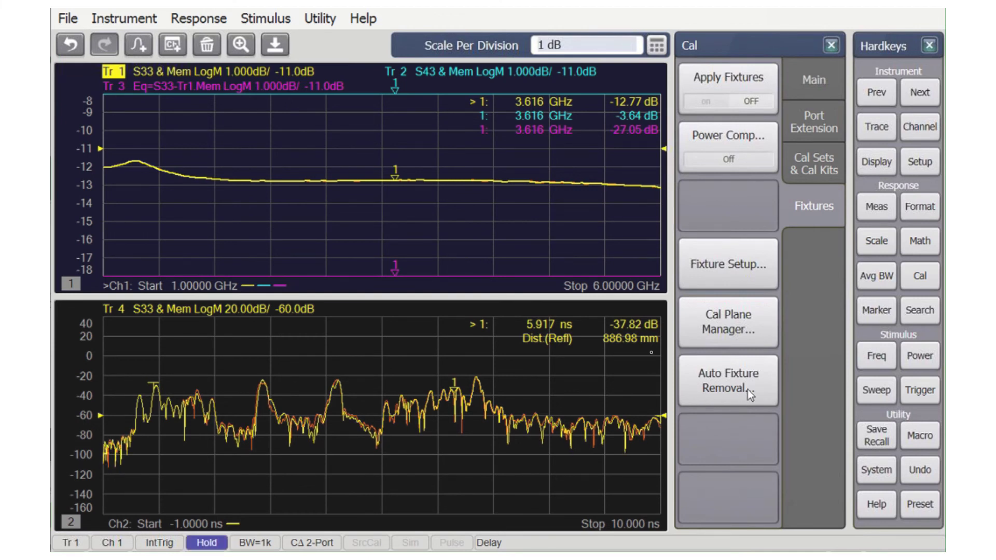
left_click(362, 19)
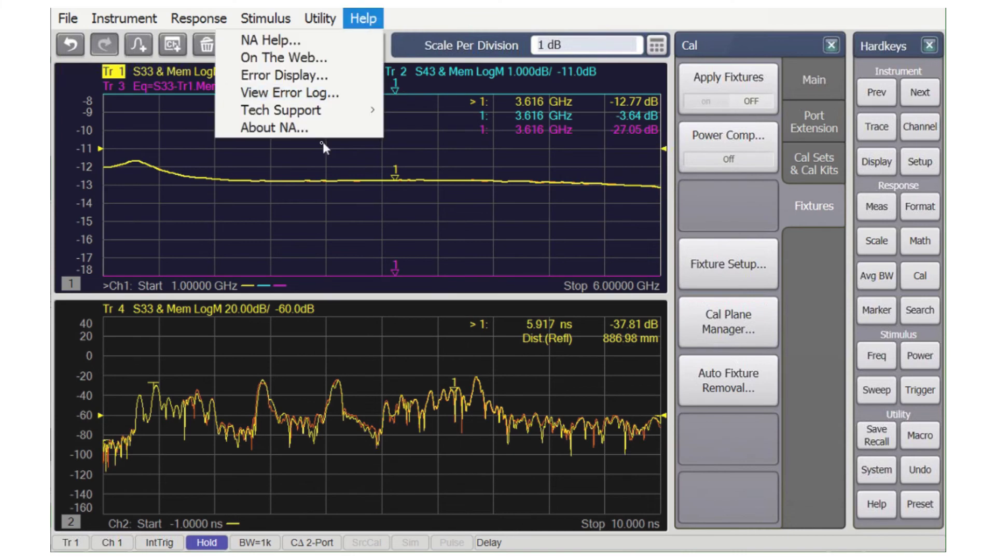
left_click(312, 127)
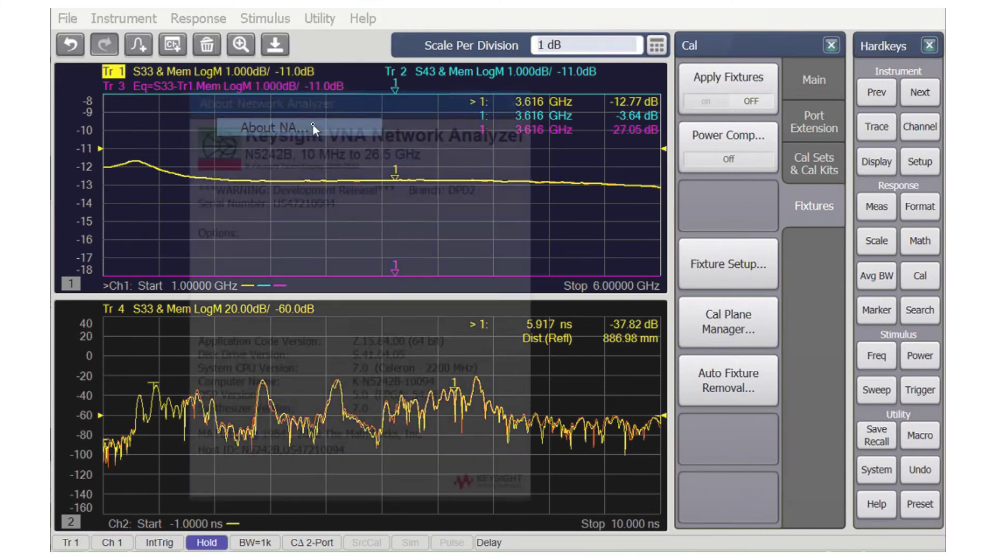
scroll(521, 257, "down", 5)
scroll(522, 258, "up", 3)
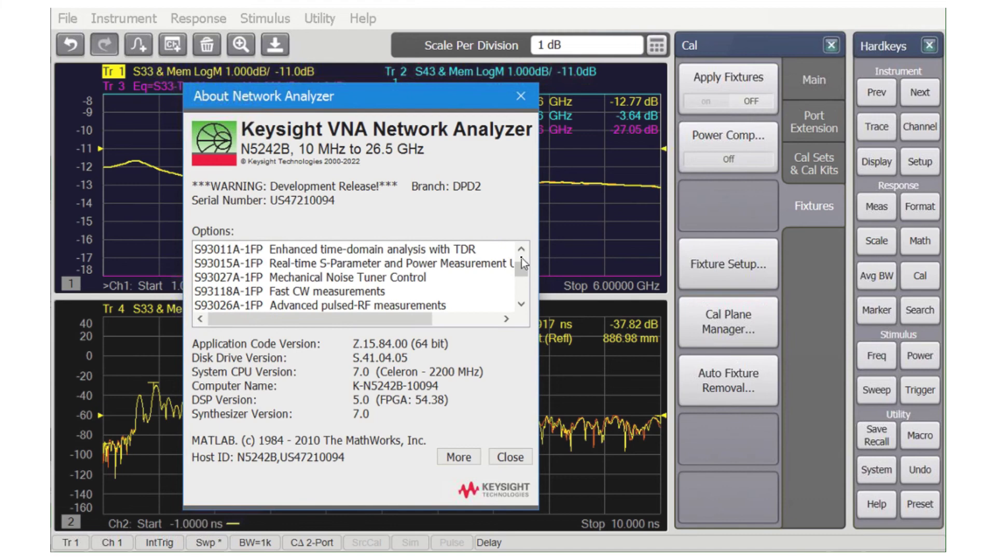
scroll(522, 258, "up", 2)
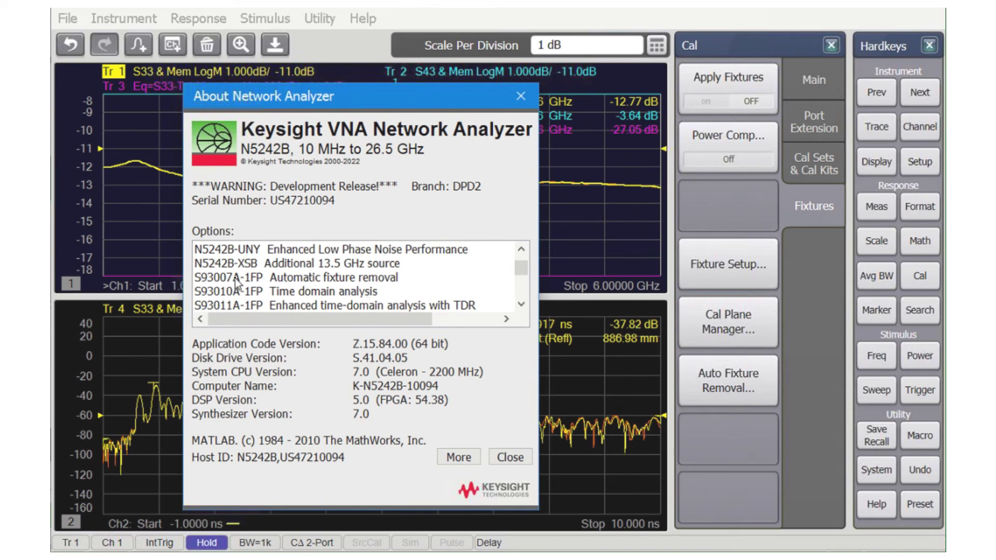
left_click(518, 99)
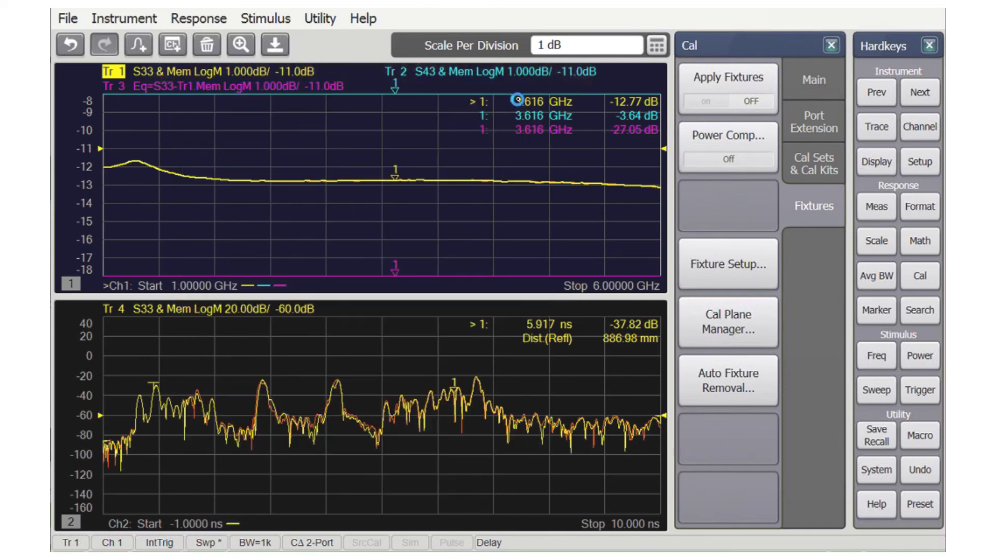